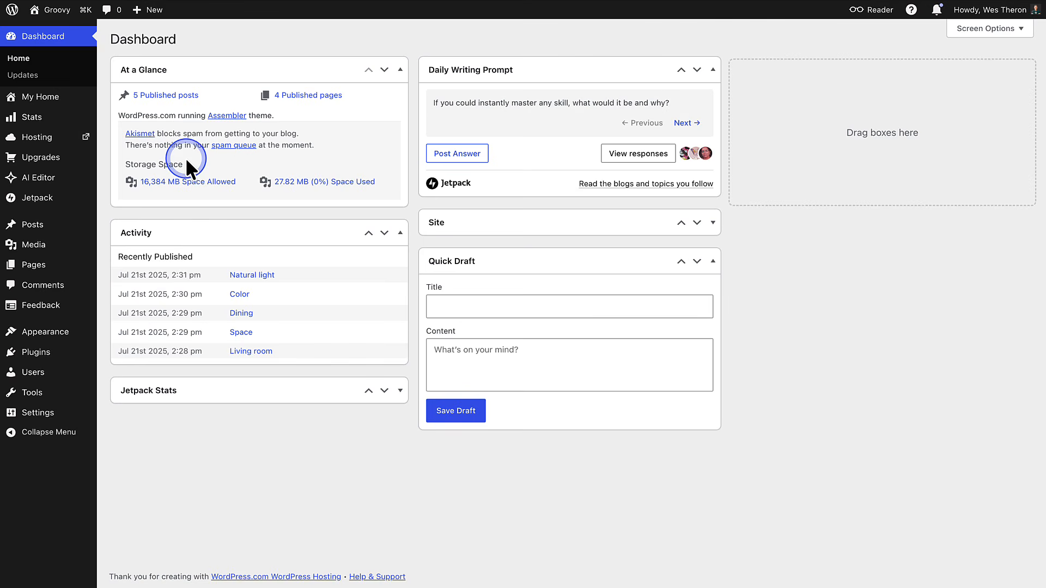
- Go from the sites list to the Groovy site's Domains page
{"action": "left_click", "coordinate": [16, 15]}
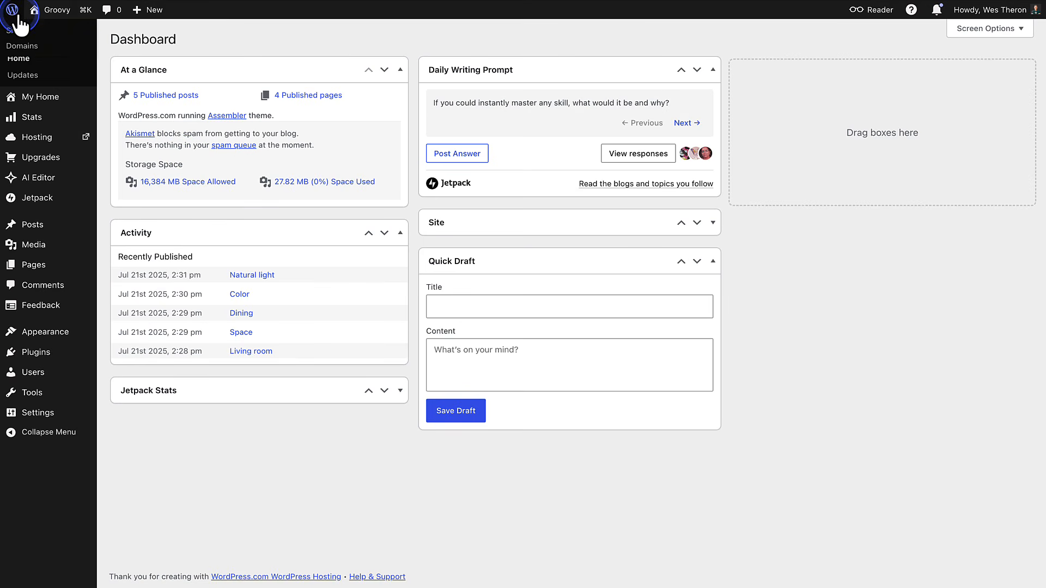
{"action": "left_click", "coordinate": [13, 30]}
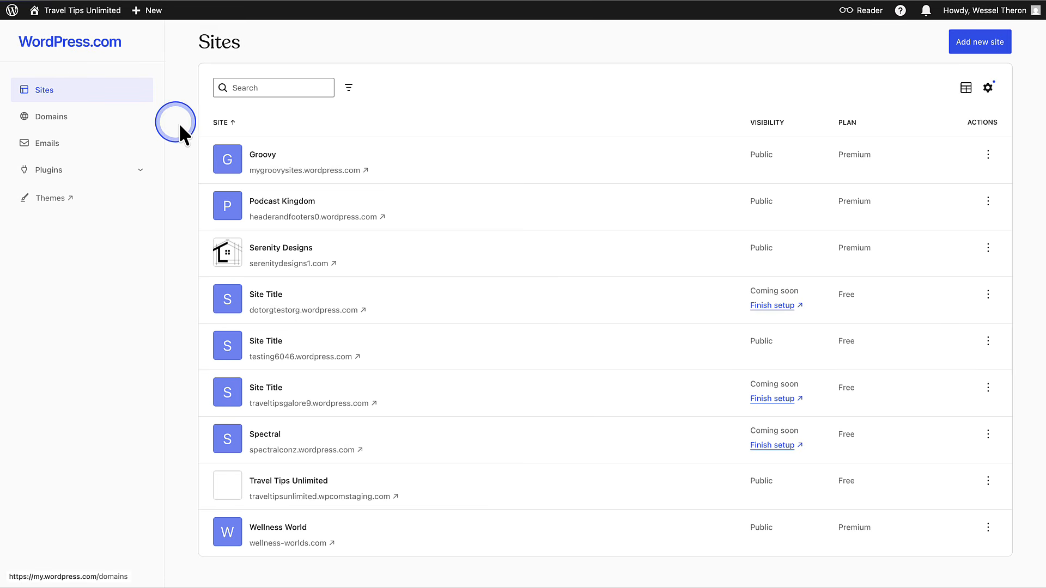
{"action": "left_click", "coordinate": [262, 157]}
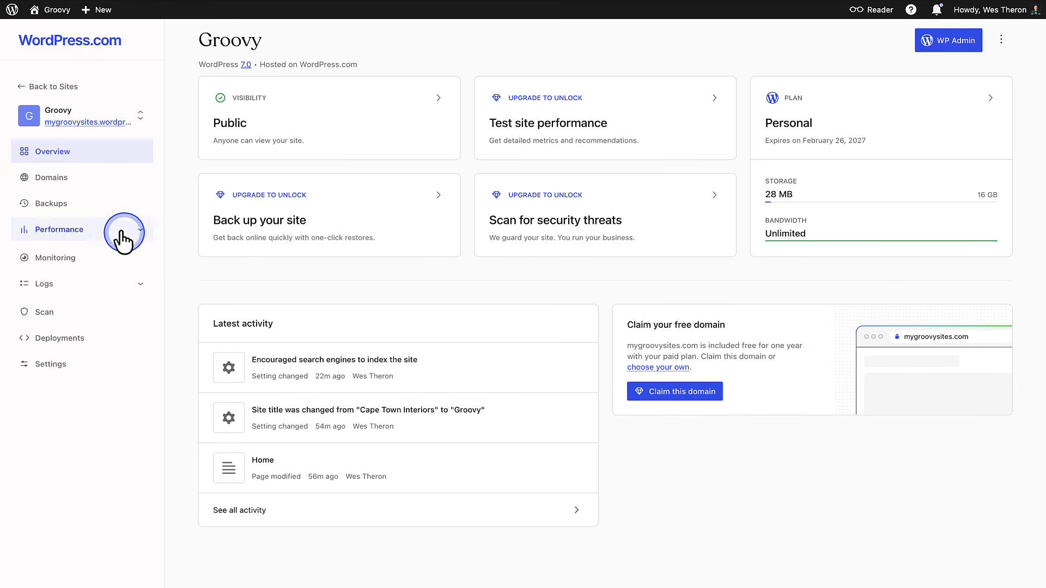
{"action": "left_click", "coordinate": [55, 179]}
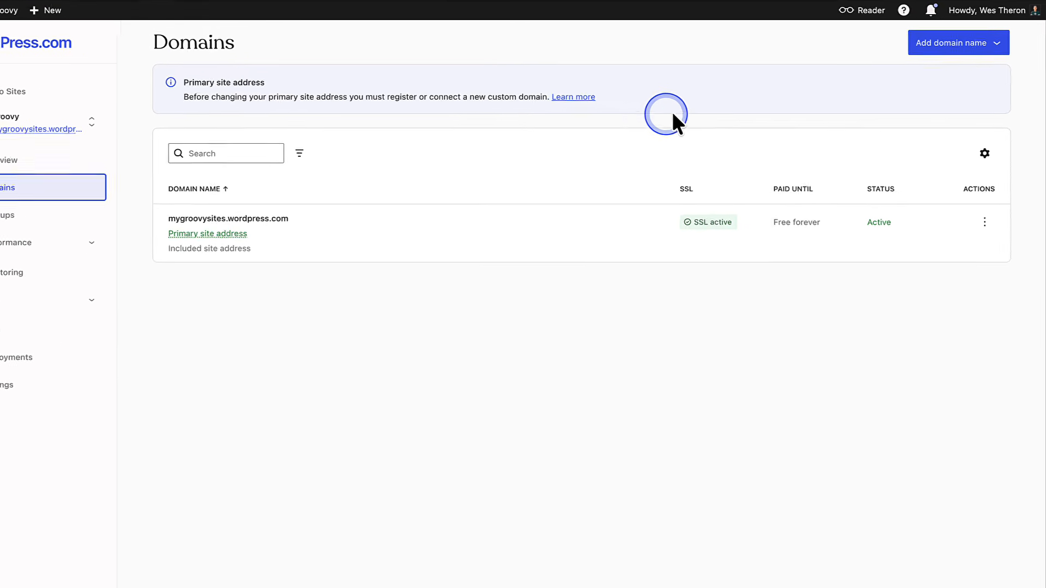
- Add the owned domain interiordezines.com and choose to connect it rather than transfer
{"action": "left_click", "coordinate": [944, 46]}
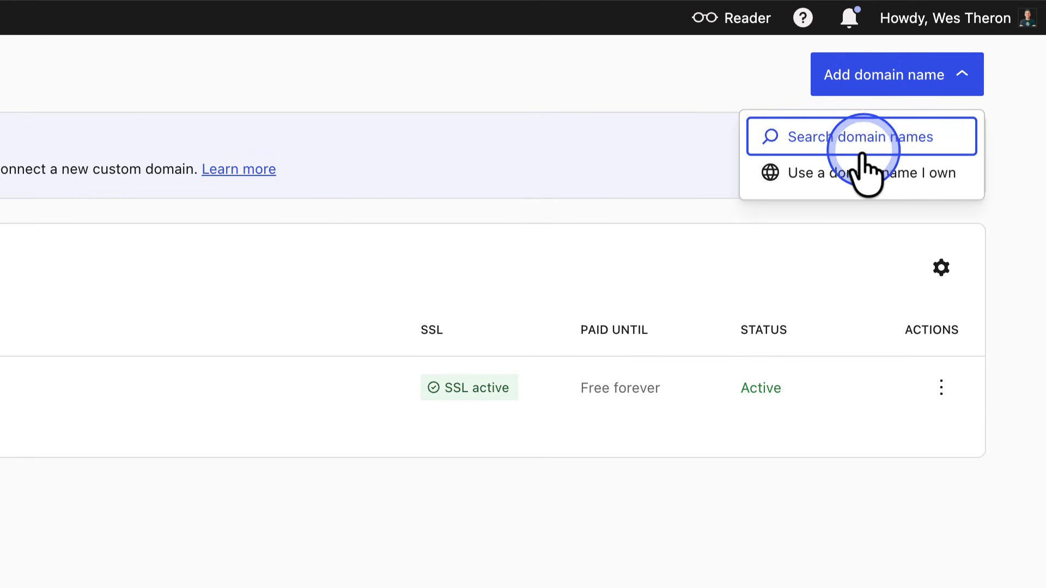
{"action": "left_click", "coordinate": [854, 188]}
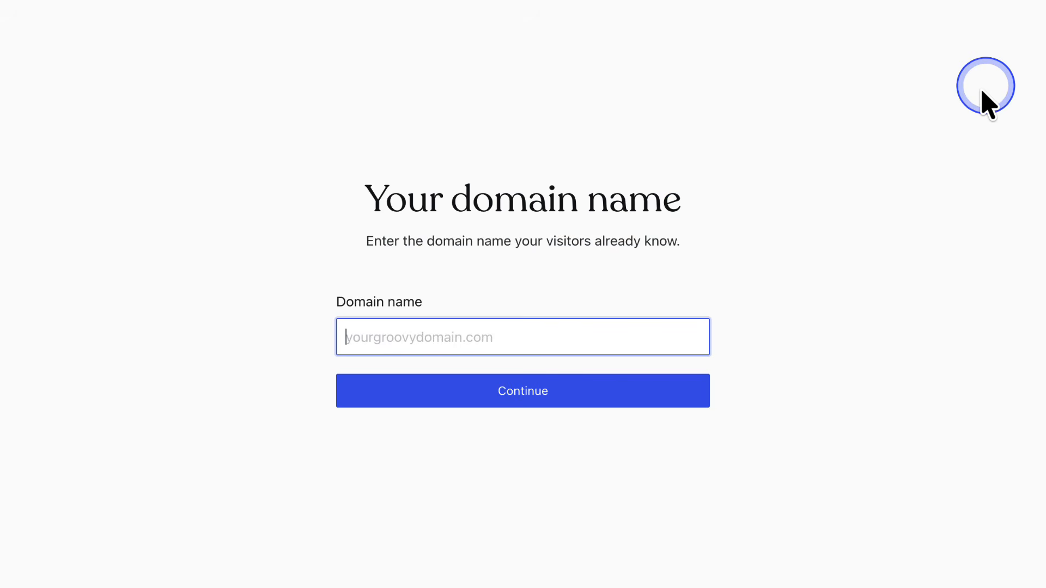
{"action": "left_click", "coordinate": [341, 334]}
{"action": "type", "text": "interiordezines.com"}
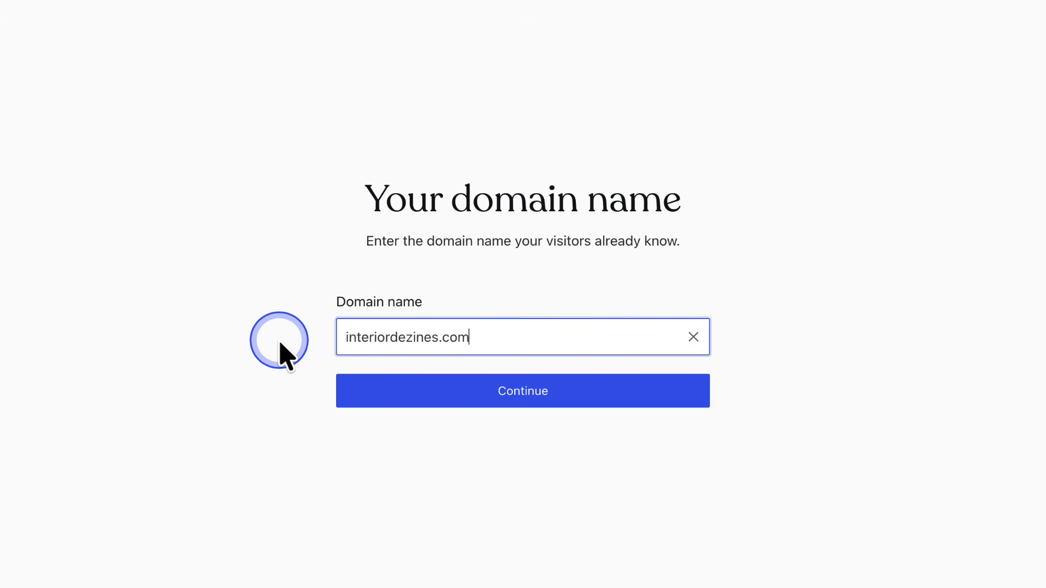
{"action": "left_click", "coordinate": [513, 390]}
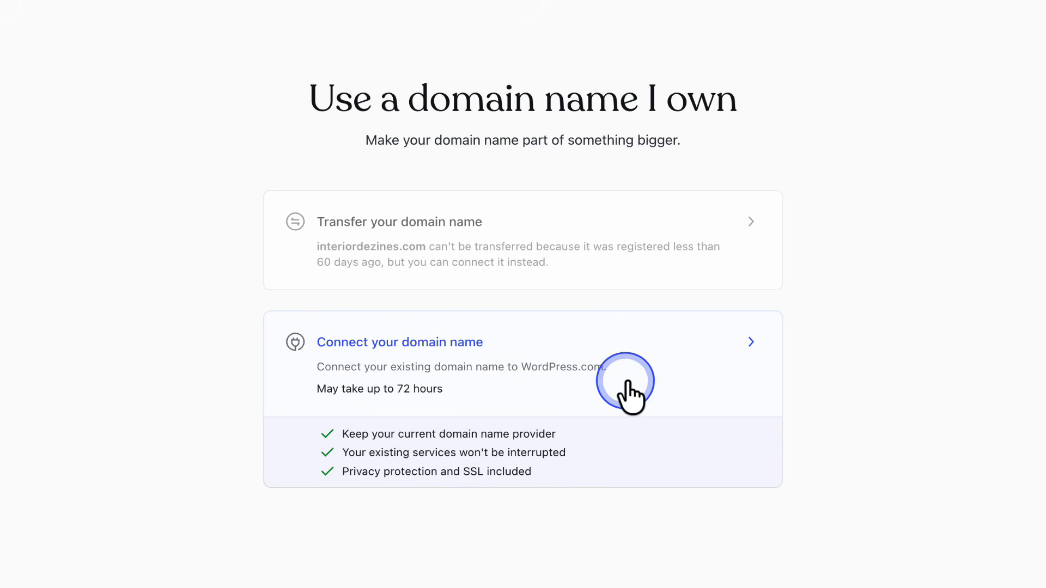
{"action": "left_click", "coordinate": [665, 360]}
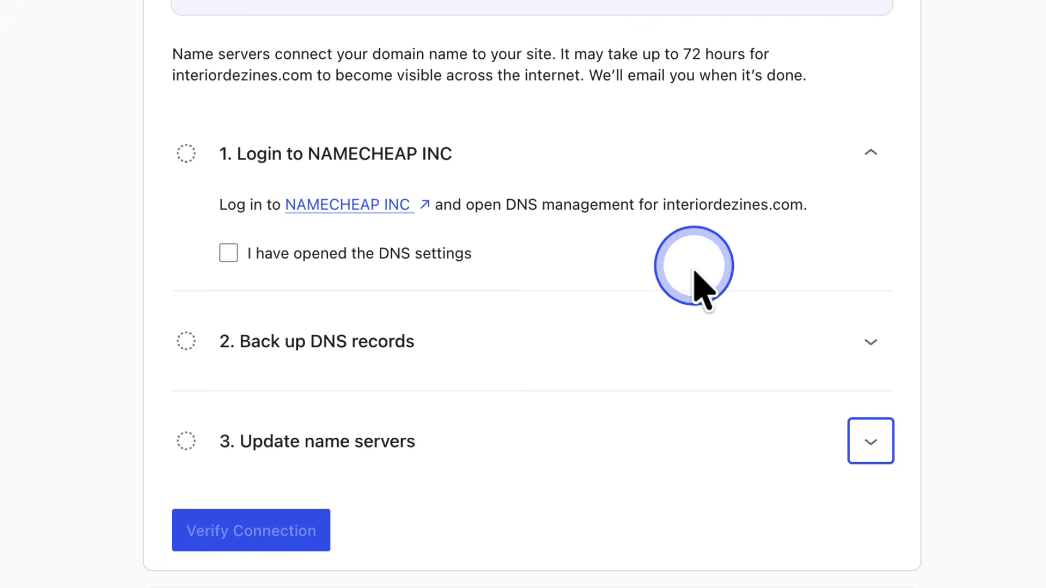
- Log in to Namecheap and view interiordezines.com's Advanced DNS host records
{"action": "left_click", "coordinate": [698, 341]}
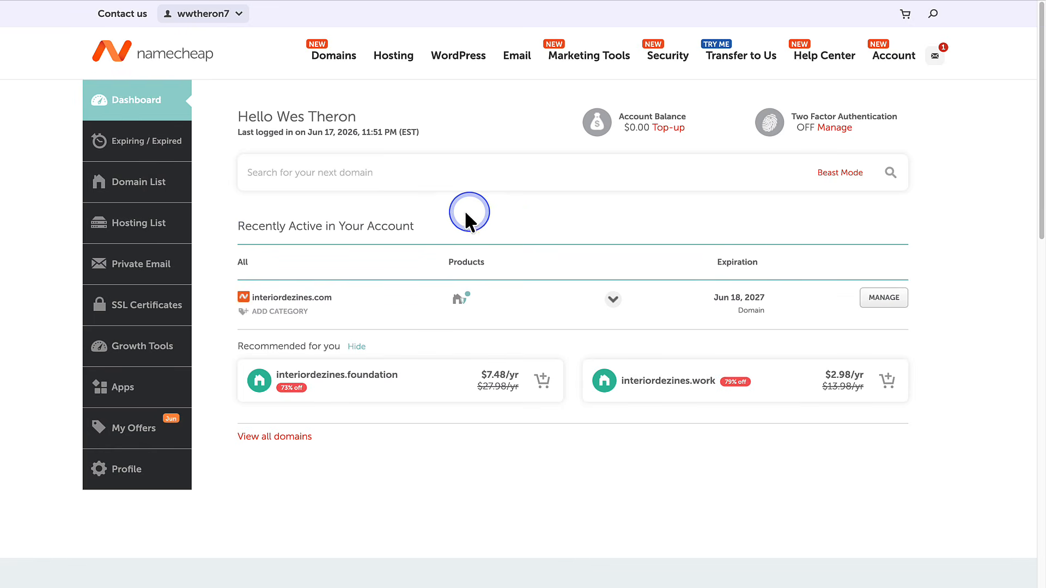
{"action": "left_click", "coordinate": [157, 185]}
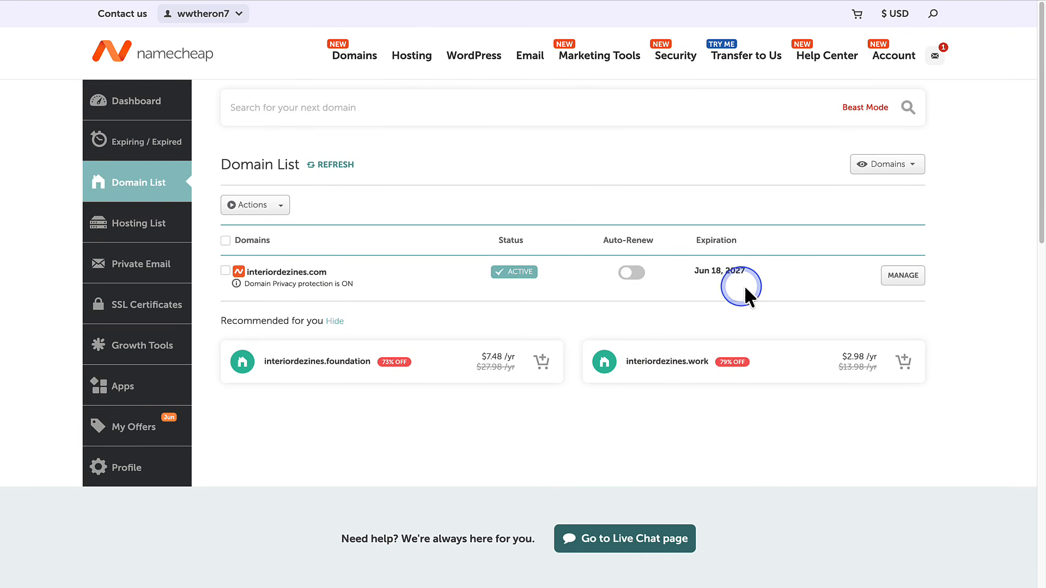
{"action": "left_click", "coordinate": [903, 276]}
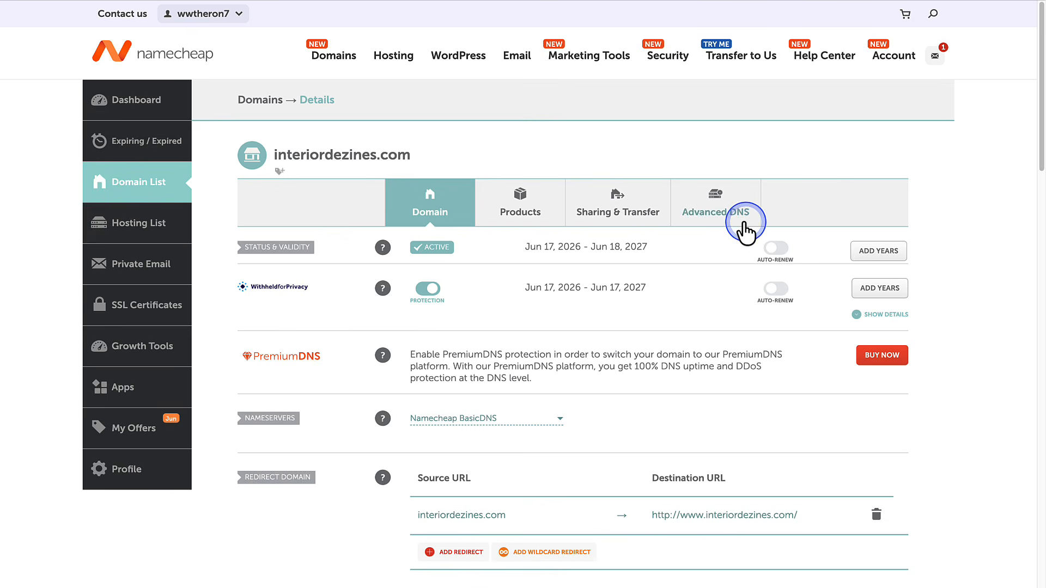
{"action": "left_click", "coordinate": [717, 207]}
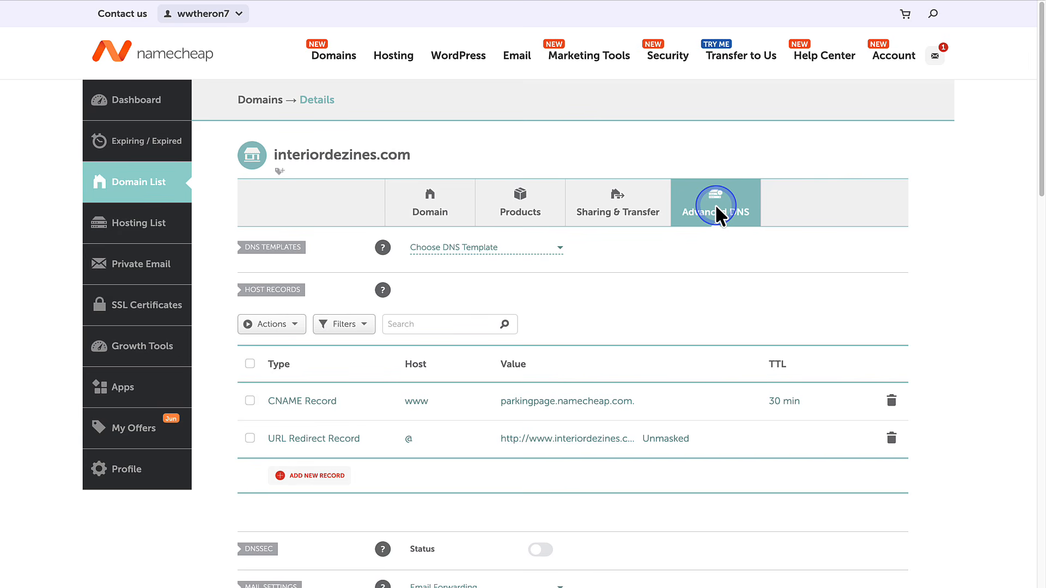
{"action": "scroll", "coordinate": [716, 208], "scroll_direction": "down", "scroll_amount": 4}
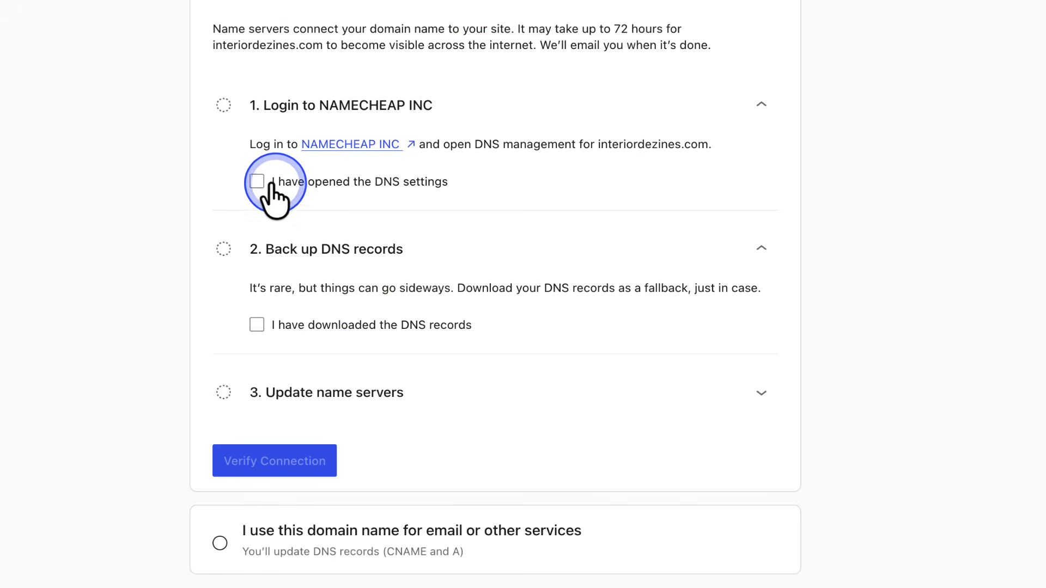
- Tick the DNS-settings-opened and DNS-records-downloaded checkboxes, then scroll to the name server table
{"action": "left_click", "coordinate": [271, 185]}
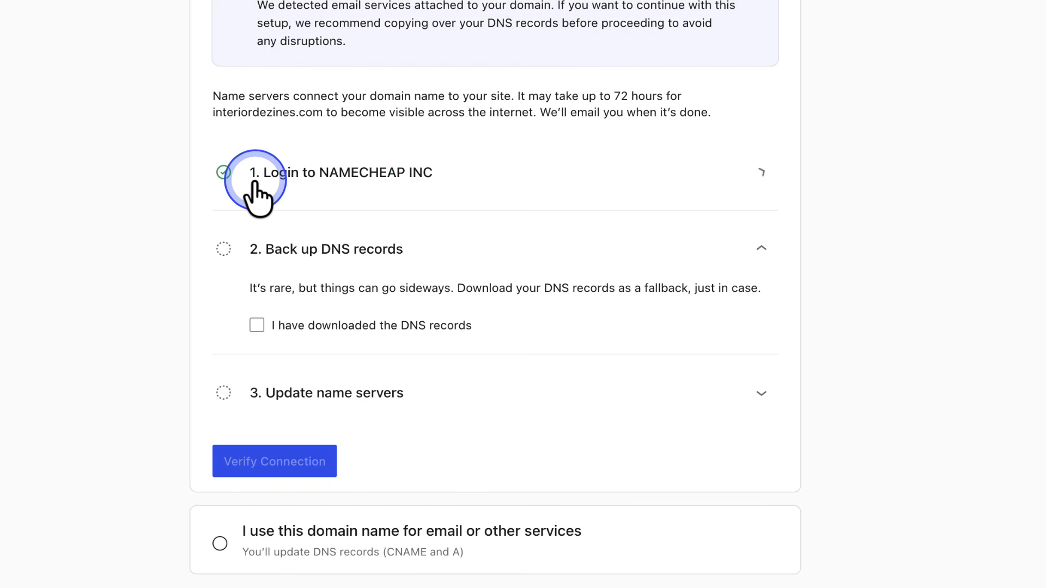
{"action": "left_click", "coordinate": [257, 325]}
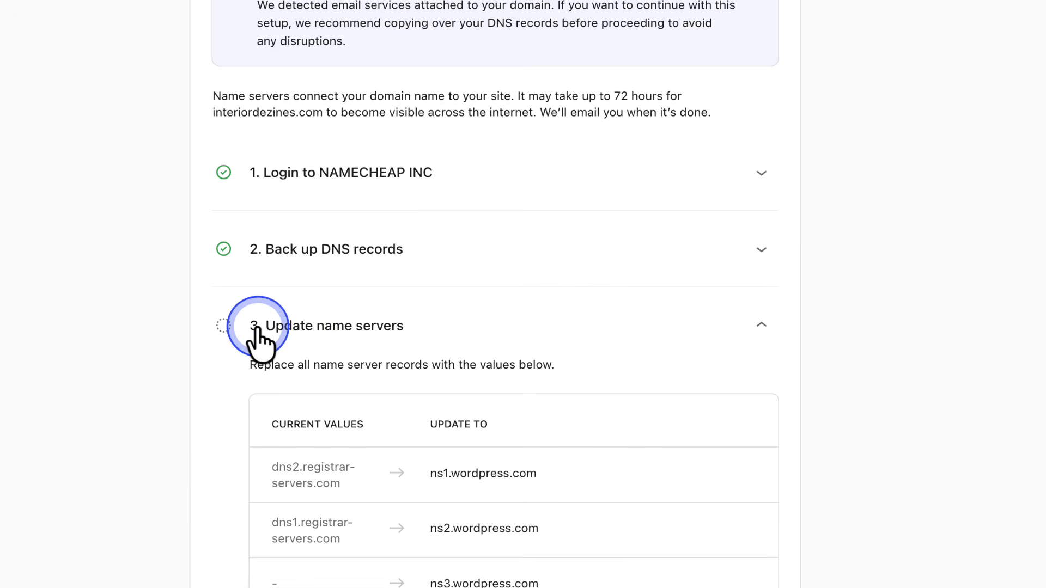
{"action": "scroll", "coordinate": [896, 327], "scroll_direction": "down", "scroll_amount": 5}
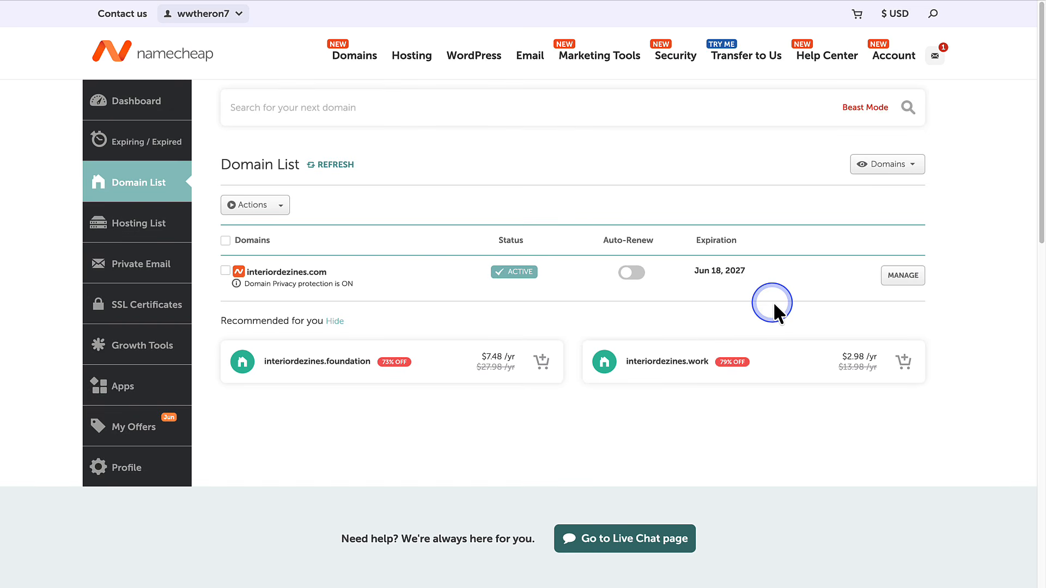
- Open interiordezines.com's Namecheap settings and switch its nameservers to Custom DNS
{"action": "left_click", "coordinate": [902, 278]}
{"action": "scroll", "coordinate": [672, 372], "scroll_direction": "down", "scroll_amount": 5}
{"action": "left_click", "coordinate": [672, 373]}
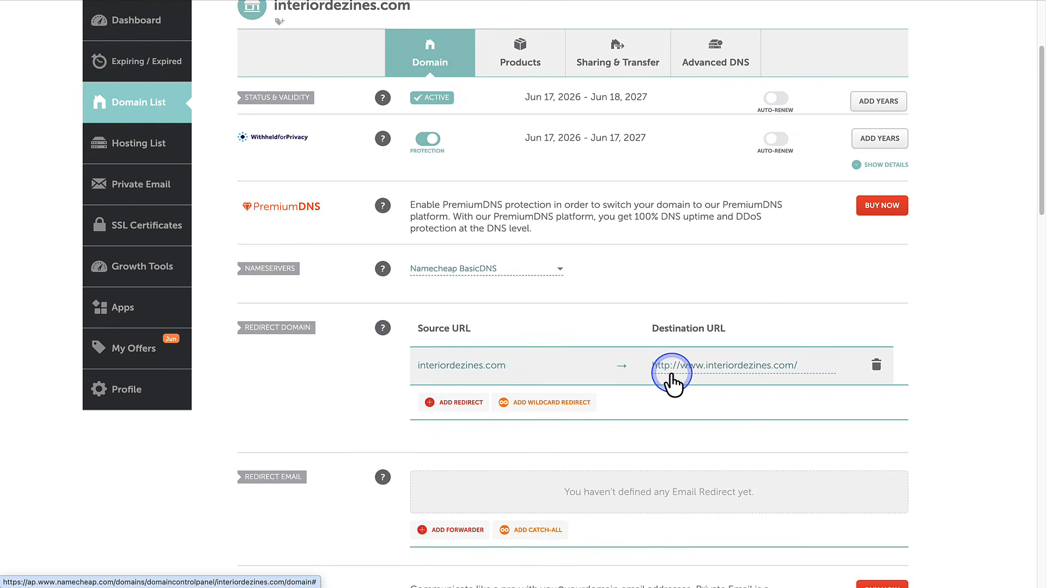
{"action": "scroll", "coordinate": [672, 373], "scroll_direction": "down", "scroll_amount": 2}
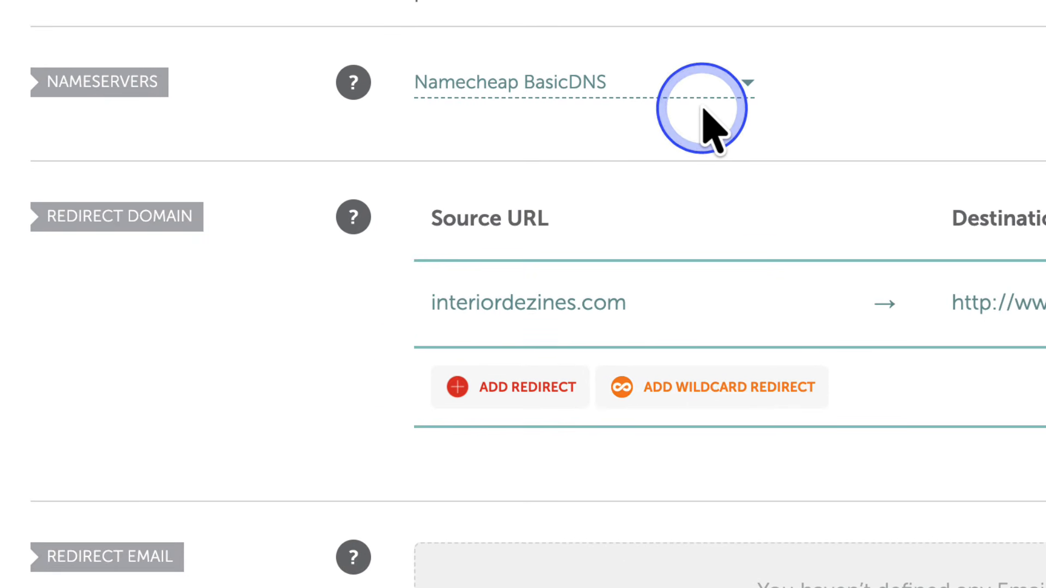
{"action": "left_click", "coordinate": [702, 95]}
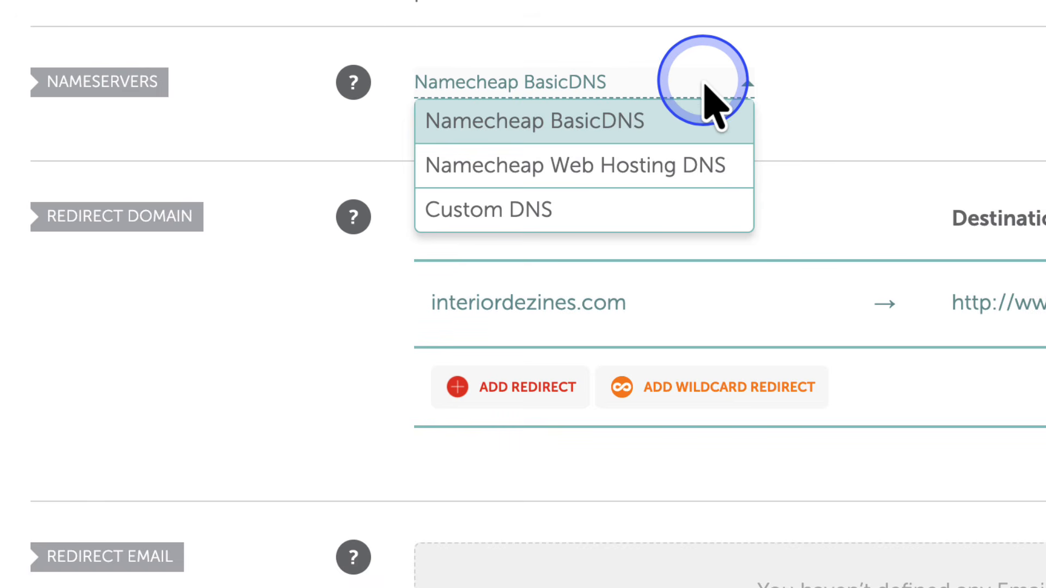
{"action": "left_click", "coordinate": [691, 210]}
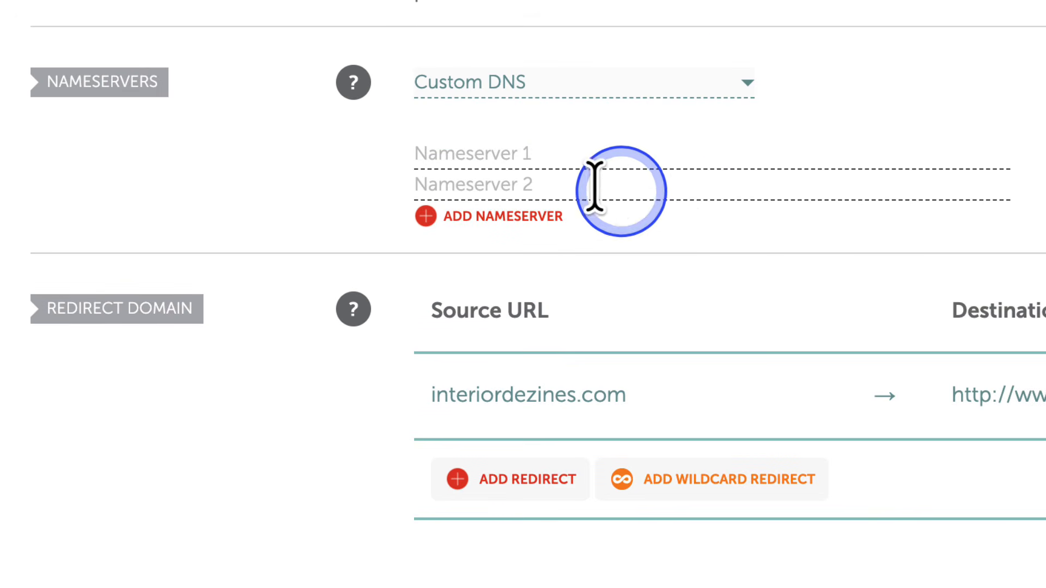
- Enter ns1.wordpress.com, ns2.wordpress.com and ns3.wordpress.com as nameservers and save
{"action": "left_click", "coordinate": [424, 154]}
{"action": "type", "text": "ns1.wordpress.com"}
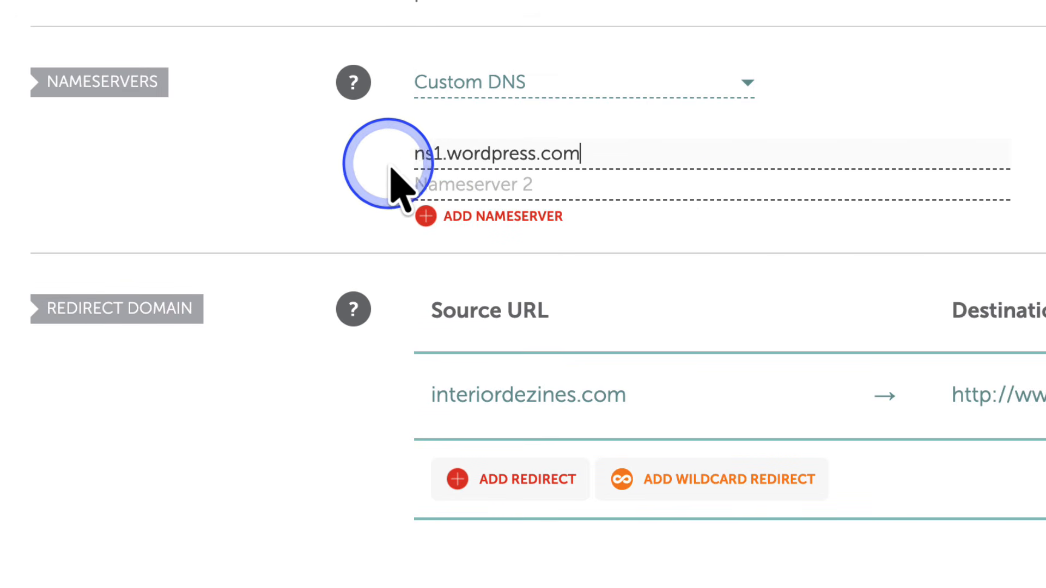
{"action": "left_click", "coordinate": [421, 181]}
{"action": "type", "text": "ns2.wordpress.com"}
{"action": "left_click", "coordinate": [452, 218]}
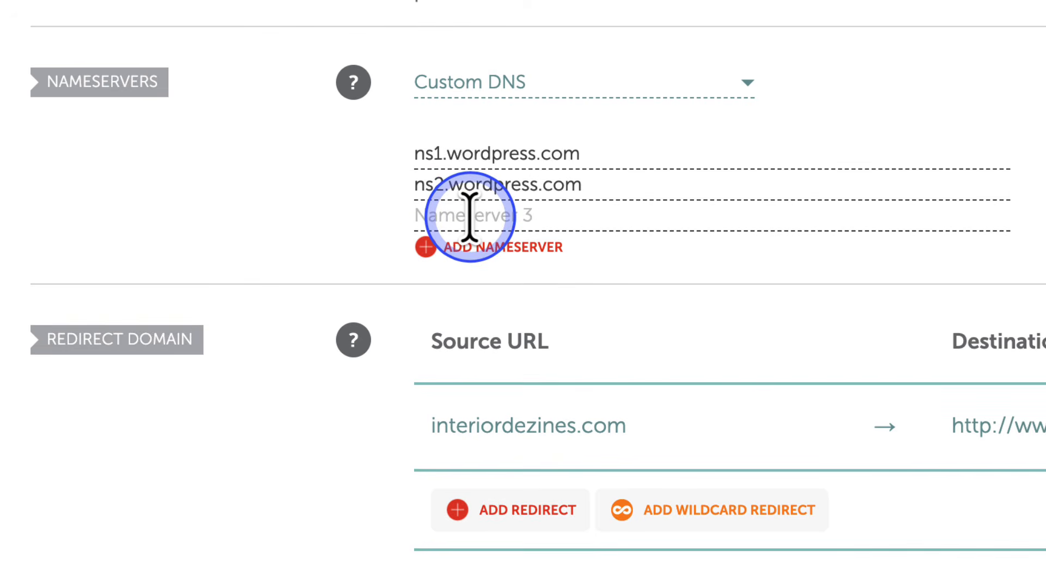
{"action": "left_click", "coordinate": [421, 215]}
{"action": "type", "text": "ns3.wordpress.com"}
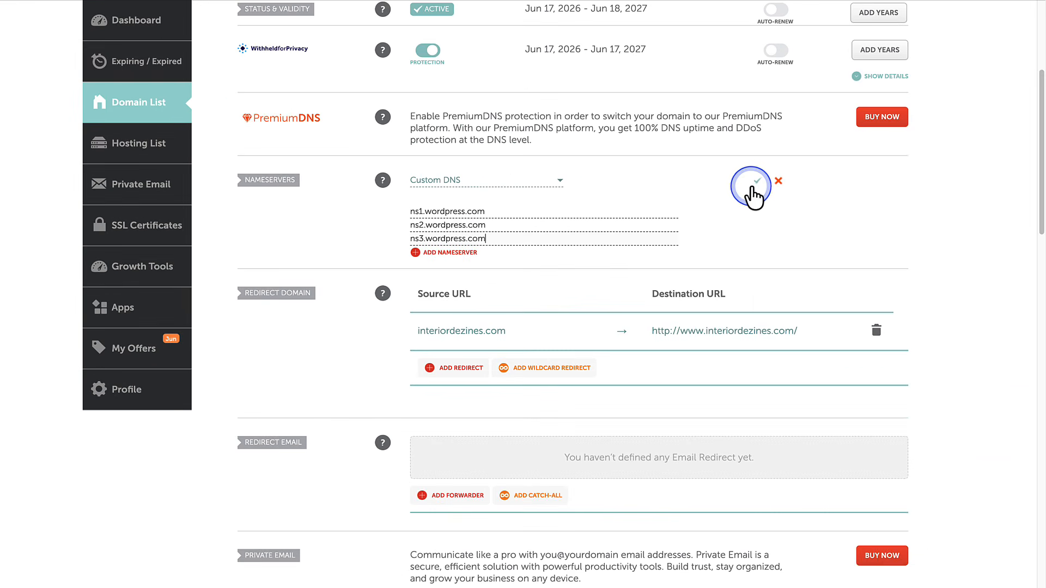
{"action": "left_click", "coordinate": [757, 180]}
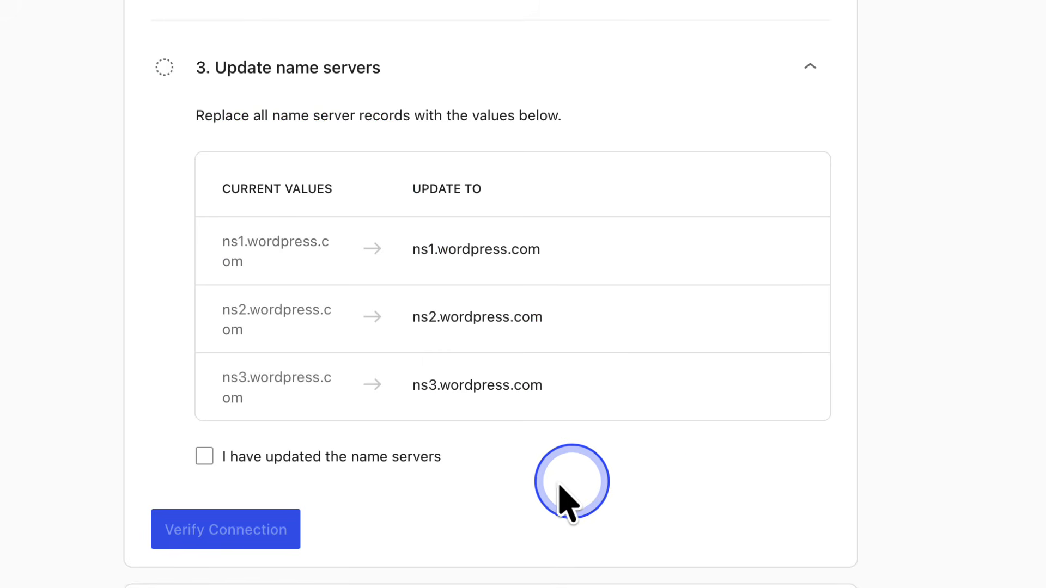
- Confirm the name servers were updated and verify interiordezines.com's connection
{"action": "left_click", "coordinate": [204, 457]}
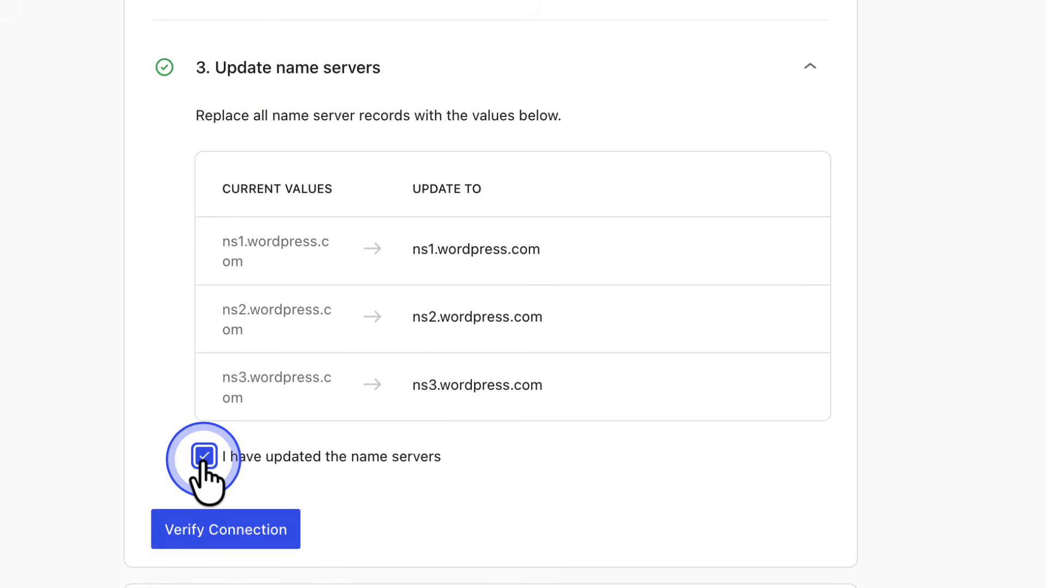
{"action": "left_click", "coordinate": [229, 529]}
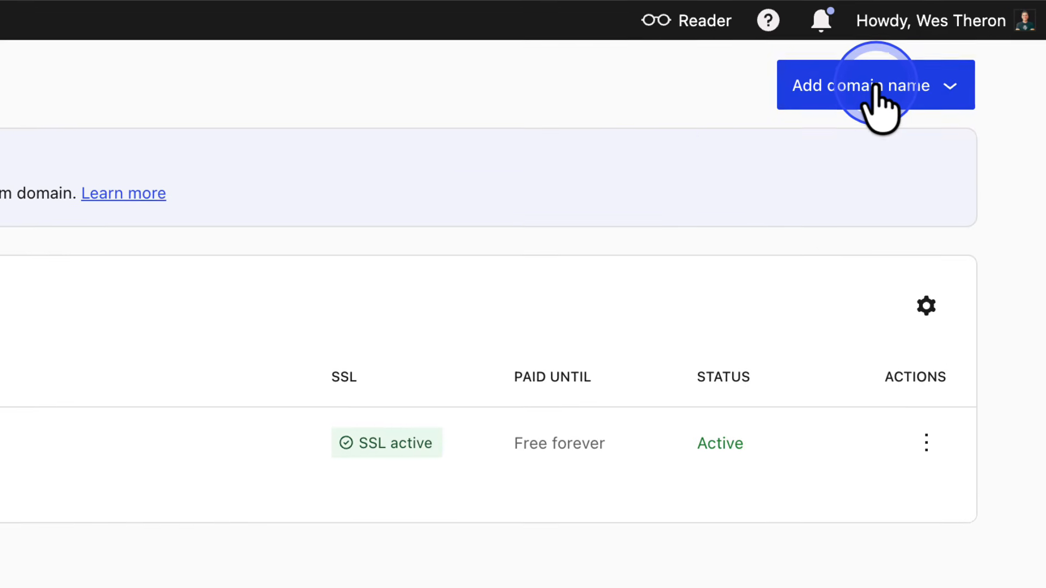
- Add the owned domain inhousedzign.com by pasting it and launch GoDaddy's Domain Connect setup
{"action": "left_click", "coordinate": [876, 90]}
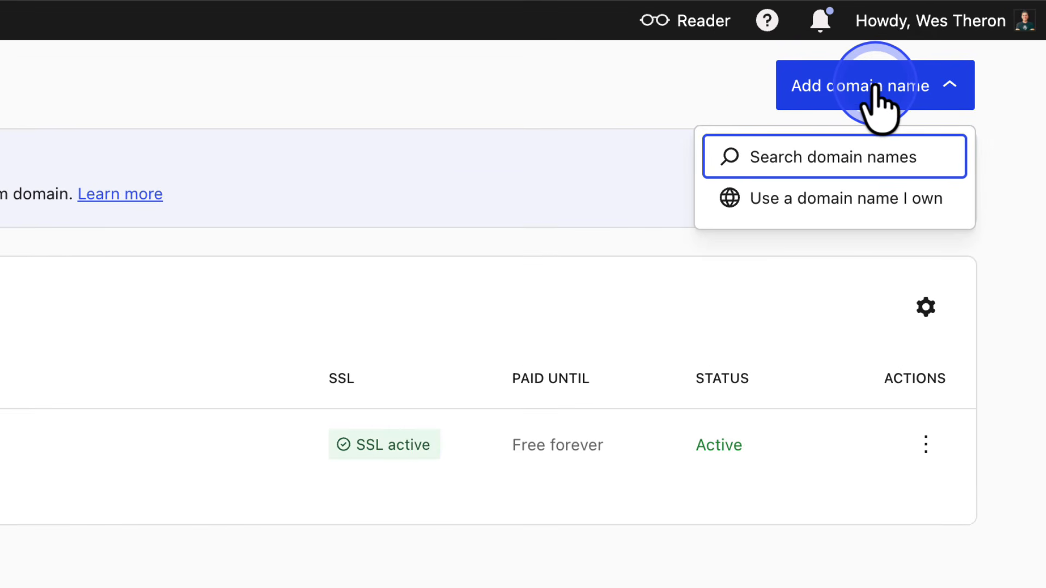
{"action": "left_click", "coordinate": [851, 199]}
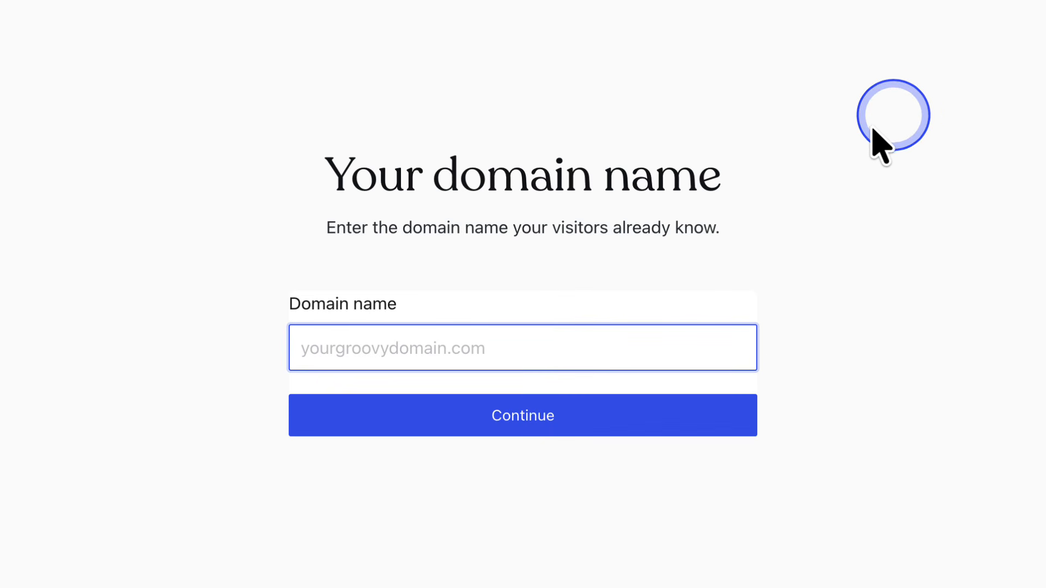
{"action": "type", "text": "inhousedzign.com"}
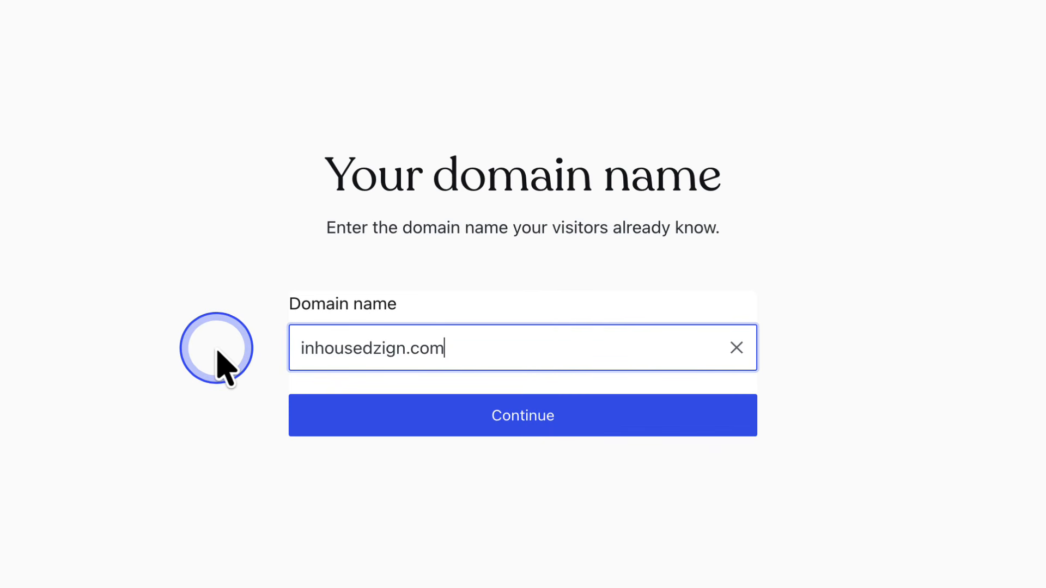
{"action": "left_click", "coordinate": [511, 423]}
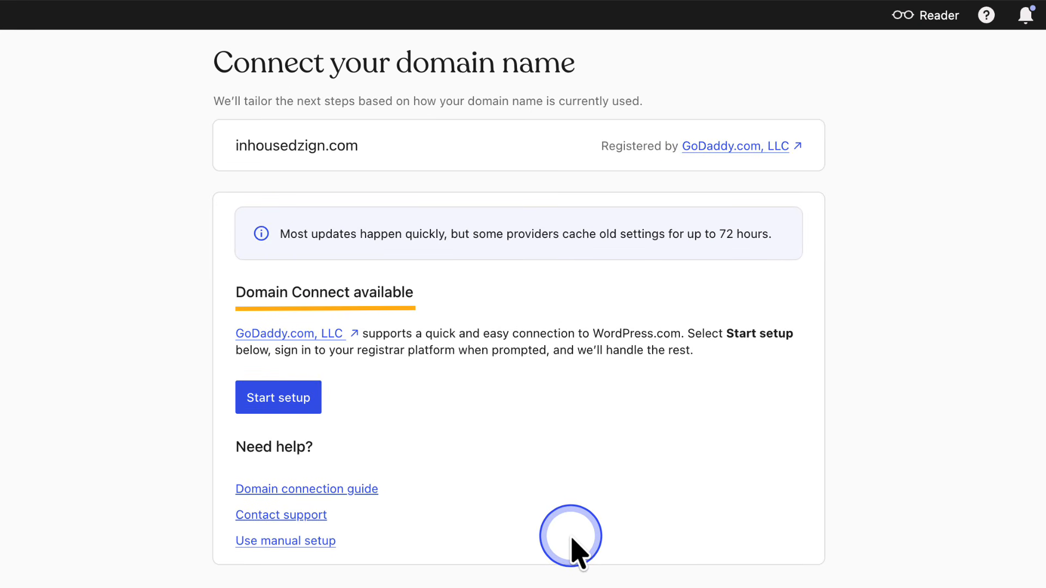
{"action": "left_click", "coordinate": [280, 406]}
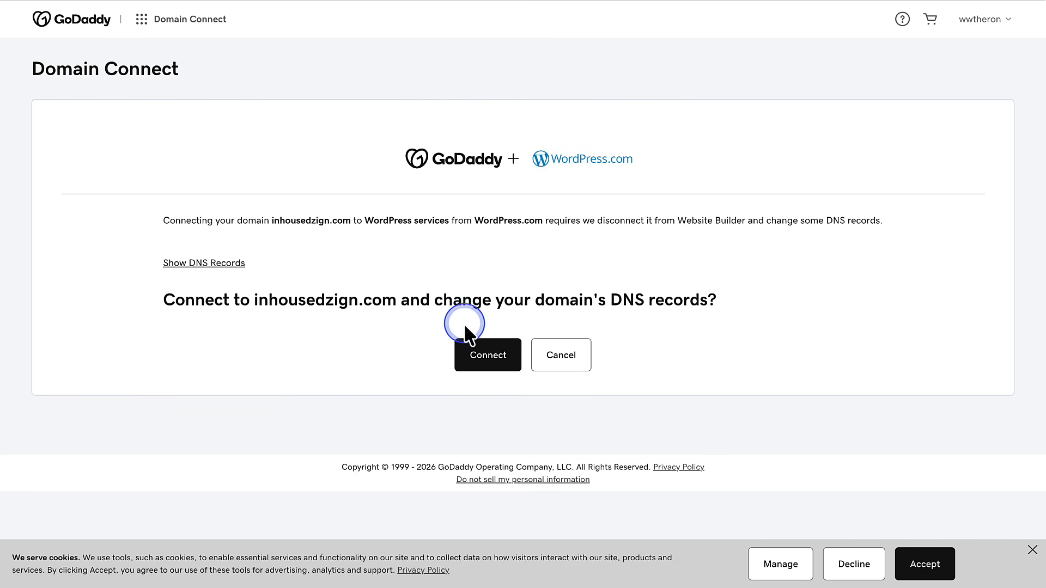
- Approve GoDaddy's Domain Connect request for inhousedzign.com to WordPress.com
{"action": "left_click", "coordinate": [478, 354]}
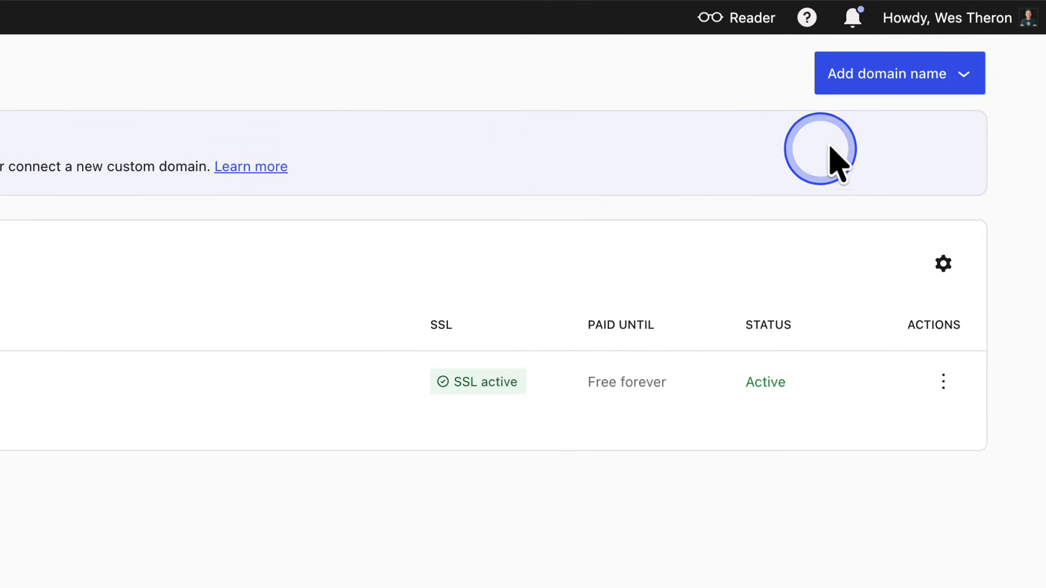
- Add the owned domain inhousedzine.com and choose to connect it rather than transfer
{"action": "left_click", "coordinate": [888, 79]}
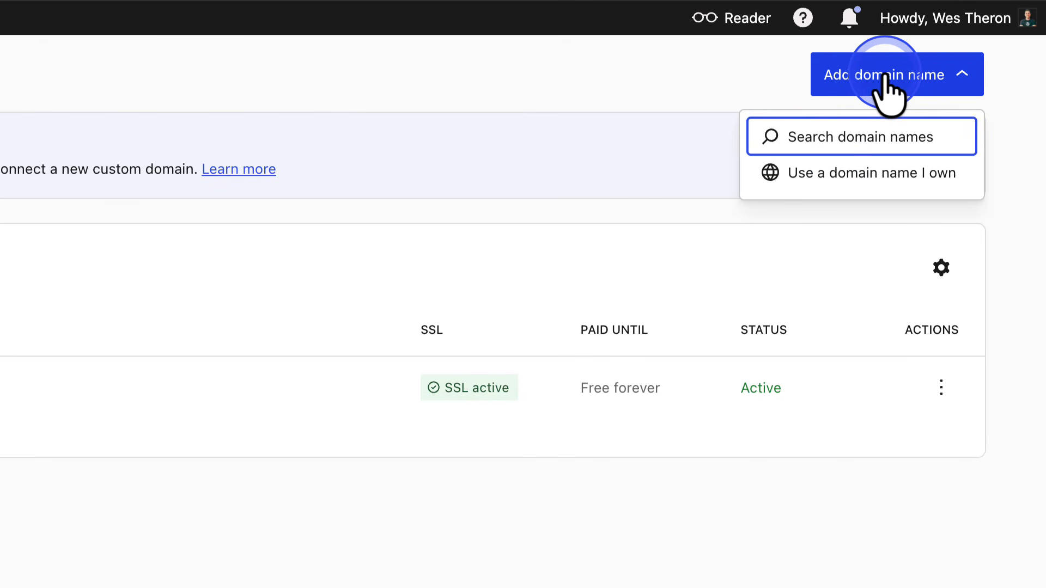
{"action": "left_click", "coordinate": [880, 173]}
{"action": "type", "text": "inhousedzine.com"}
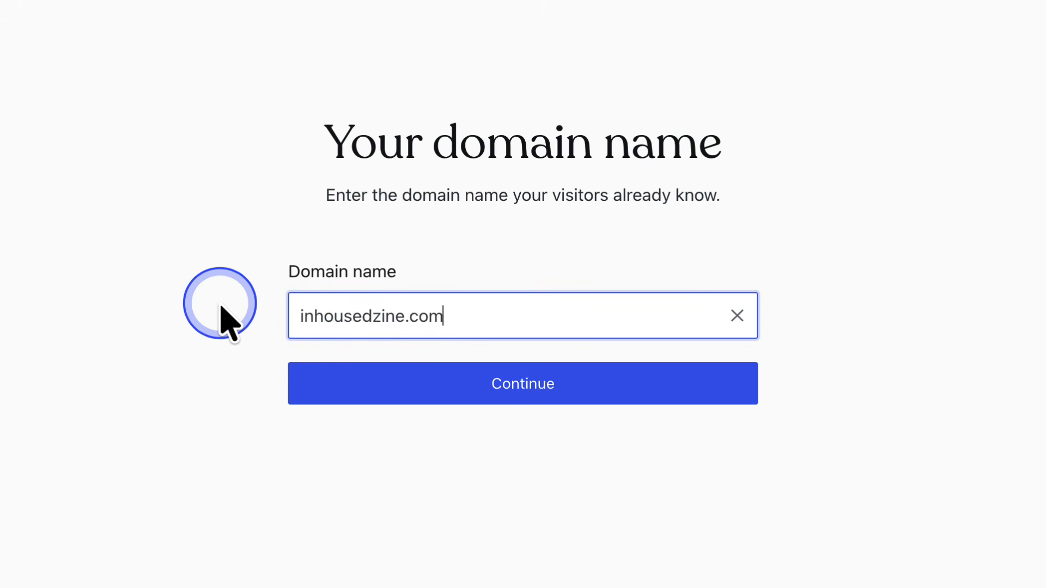
{"action": "left_click", "coordinate": [518, 401]}
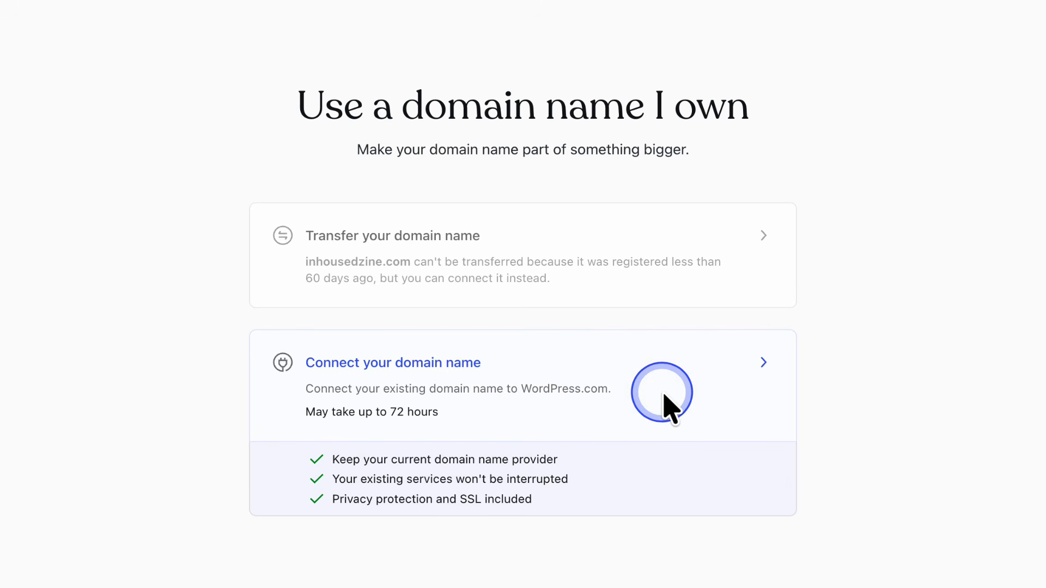
{"action": "left_click", "coordinate": [673, 385]}
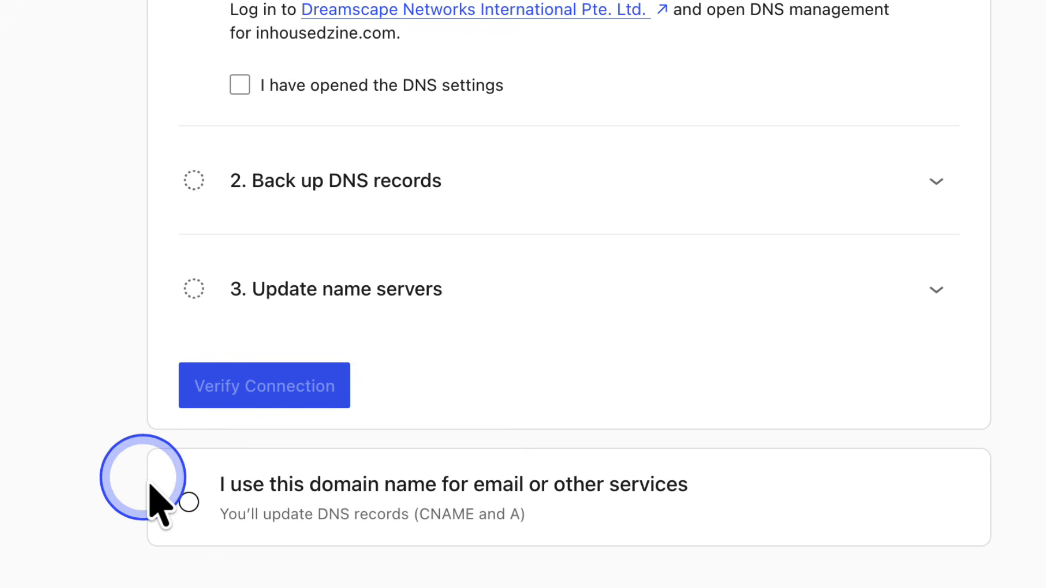
- Choose the email-keeping setup for inhousedzine.com and tick the step 1 and 2 checkboxes
{"action": "left_click", "coordinate": [189, 502]}
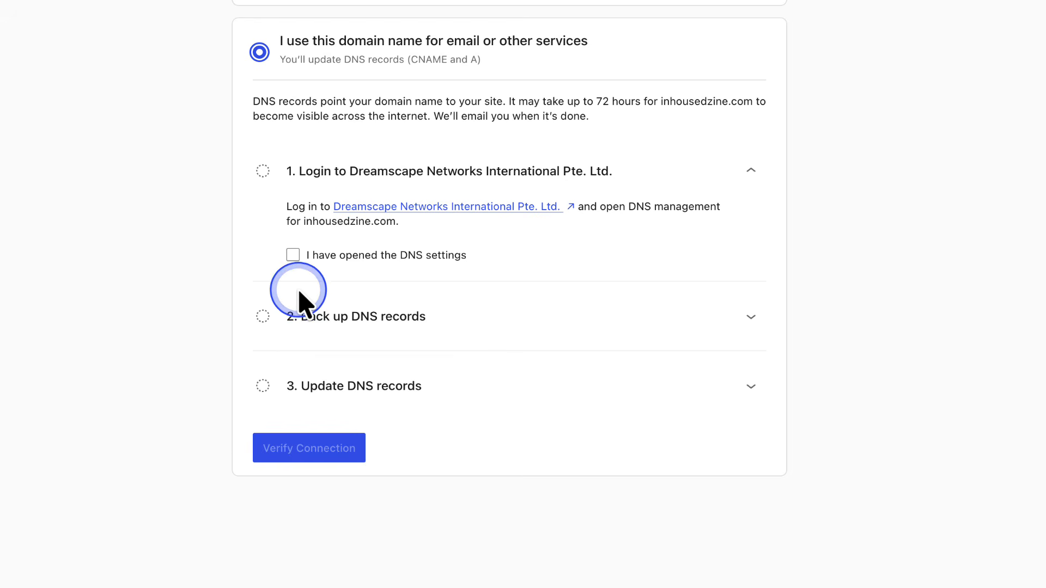
{"action": "left_click", "coordinate": [294, 255]}
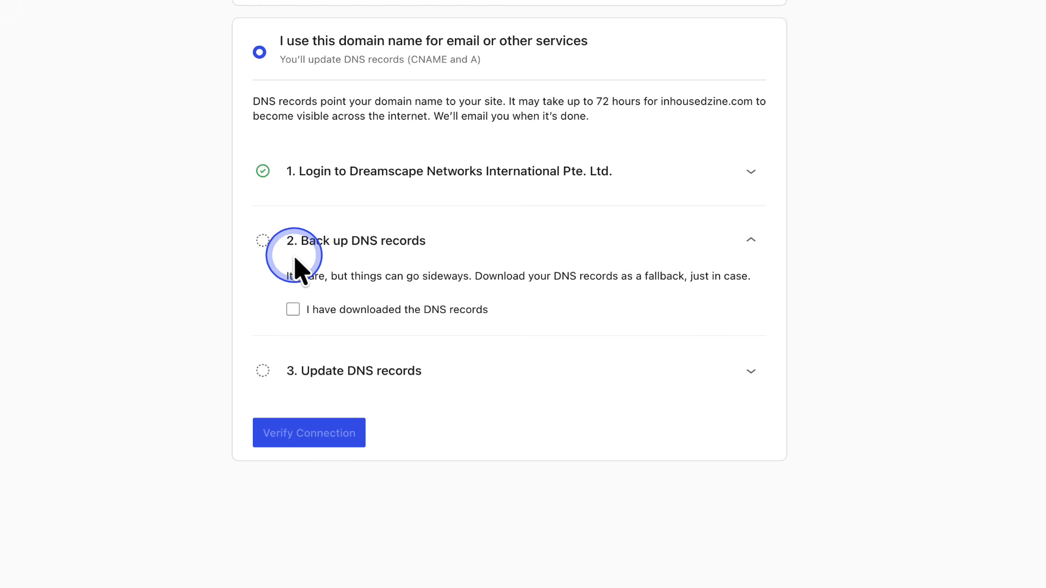
{"action": "left_click", "coordinate": [294, 310]}
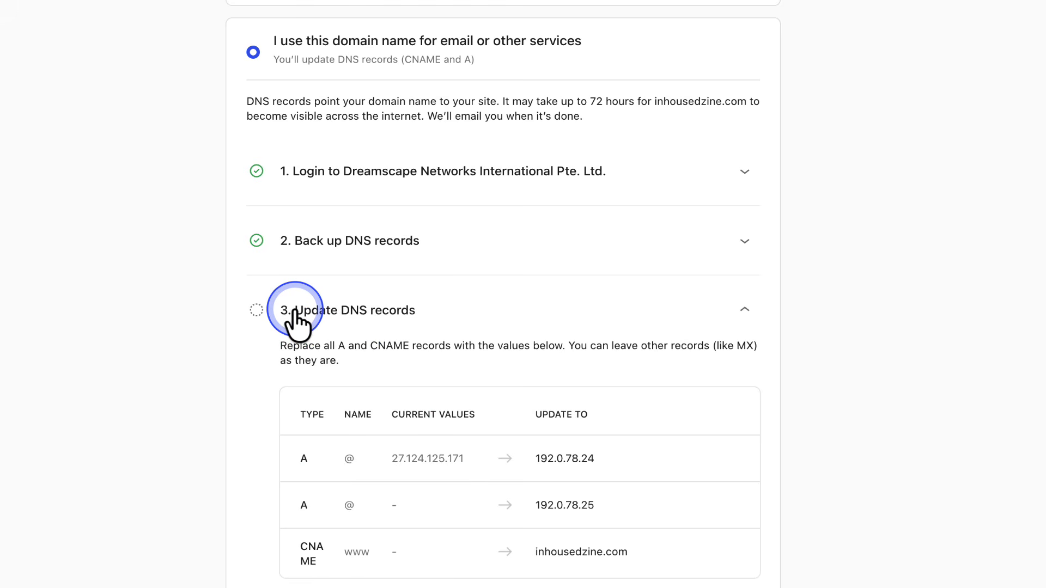
{"action": "scroll", "coordinate": [295, 309], "scroll_direction": "down", "scroll_amount": 2}
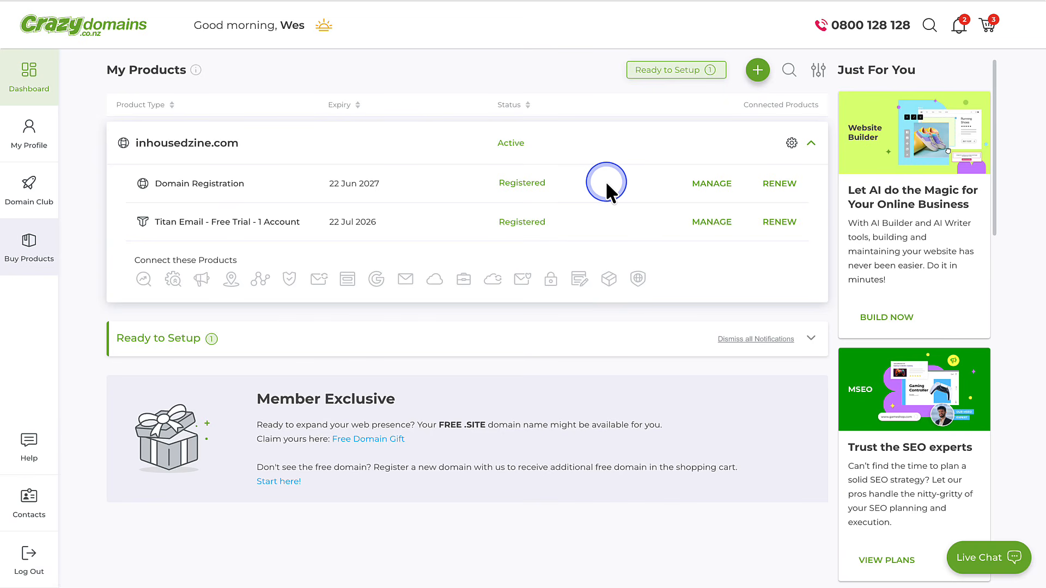
- Show Crazy Domains' DNS settings for inhousedzine.com, listing root and www A records at 27.124.125.171
{"action": "left_click", "coordinate": [708, 187]}
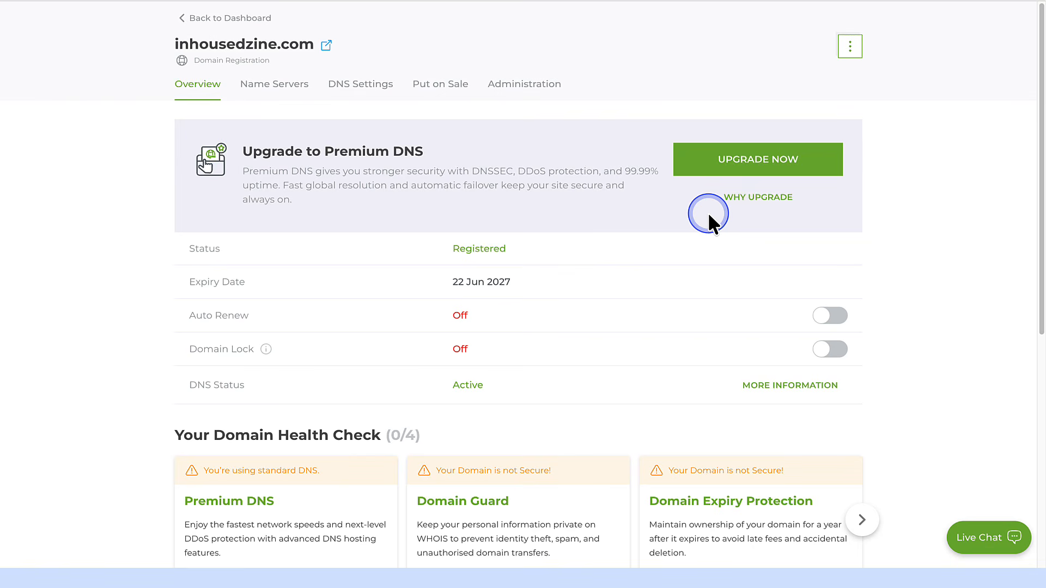
{"action": "left_click", "coordinate": [368, 94]}
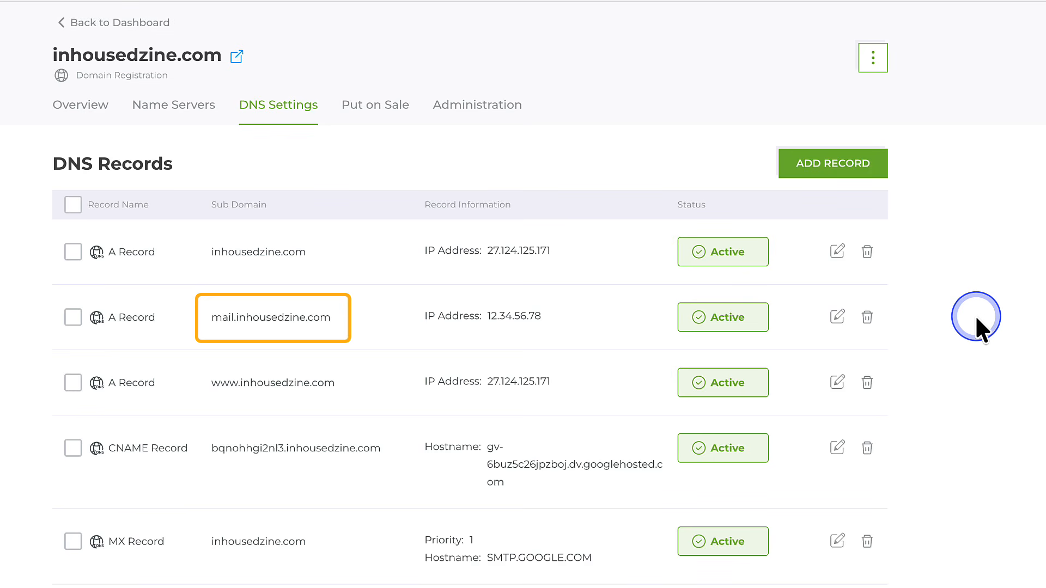
- Delete the old root and www A records pointing to 27.124.125.171
{"action": "left_click", "coordinate": [867, 251]}
{"action": "left_click", "coordinate": [548, 466]}
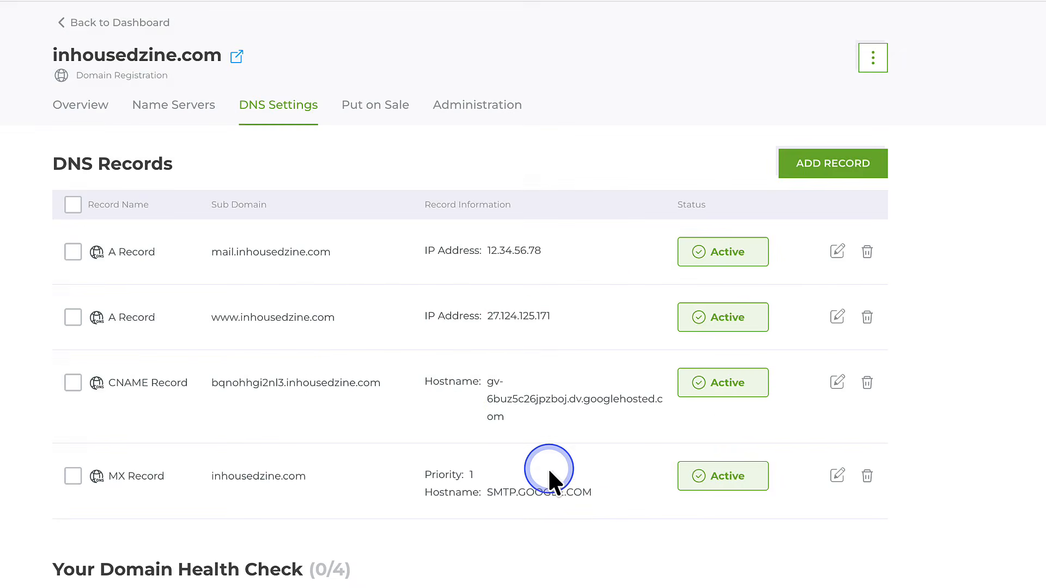
{"action": "left_click", "coordinate": [867, 317]}
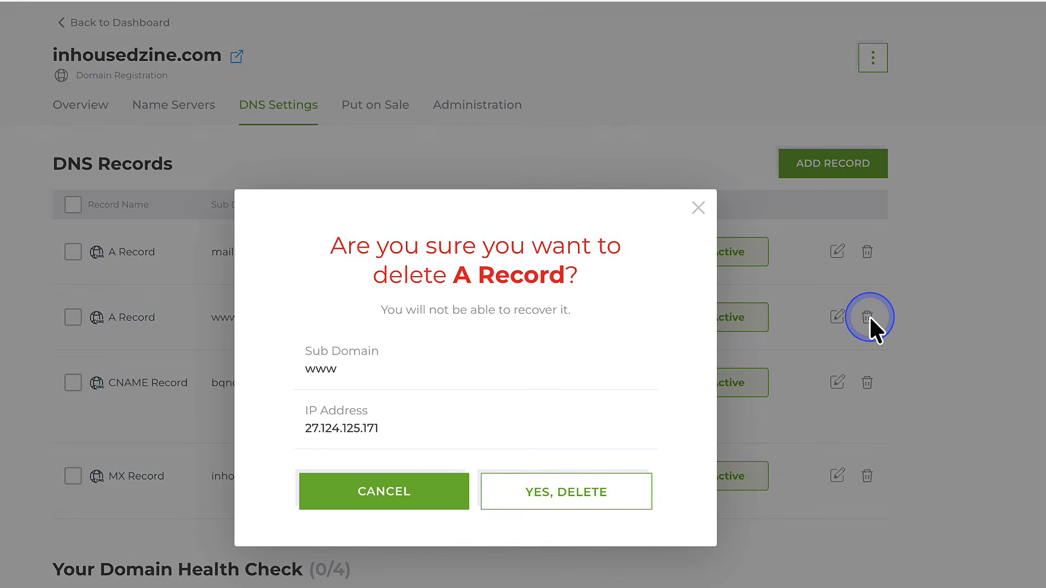
{"action": "left_click", "coordinate": [559, 488]}
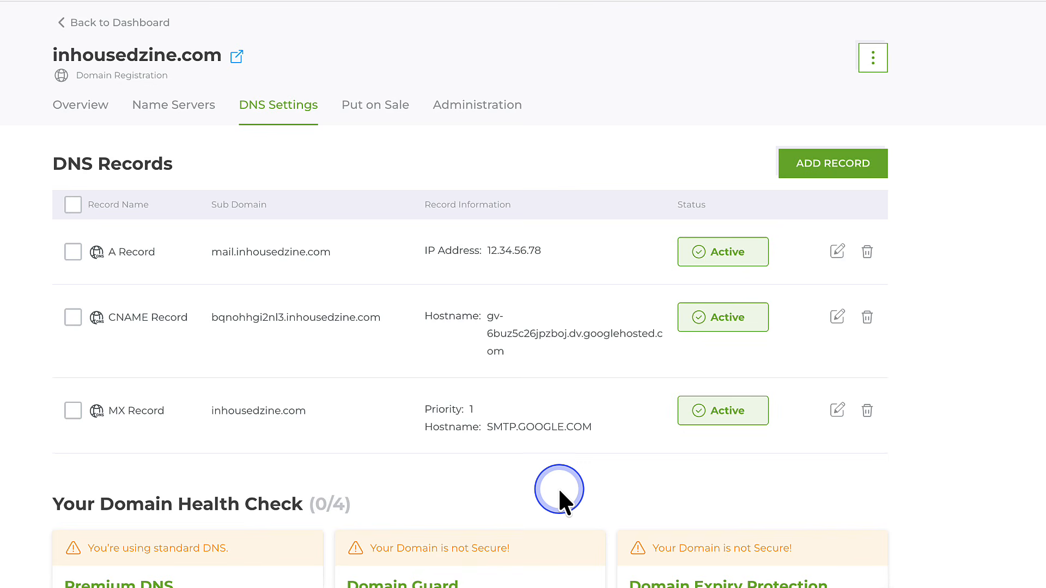
- Add root A records for 192.0.78.24 and 192.0.78.25 and save them
{"action": "left_click", "coordinate": [829, 165]}
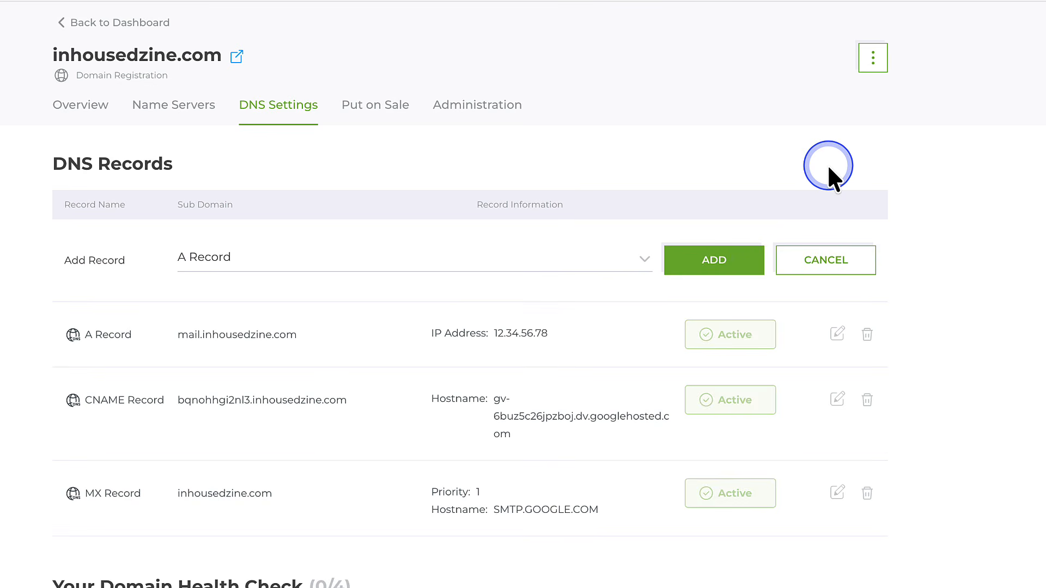
{"action": "left_click", "coordinate": [712, 261]}
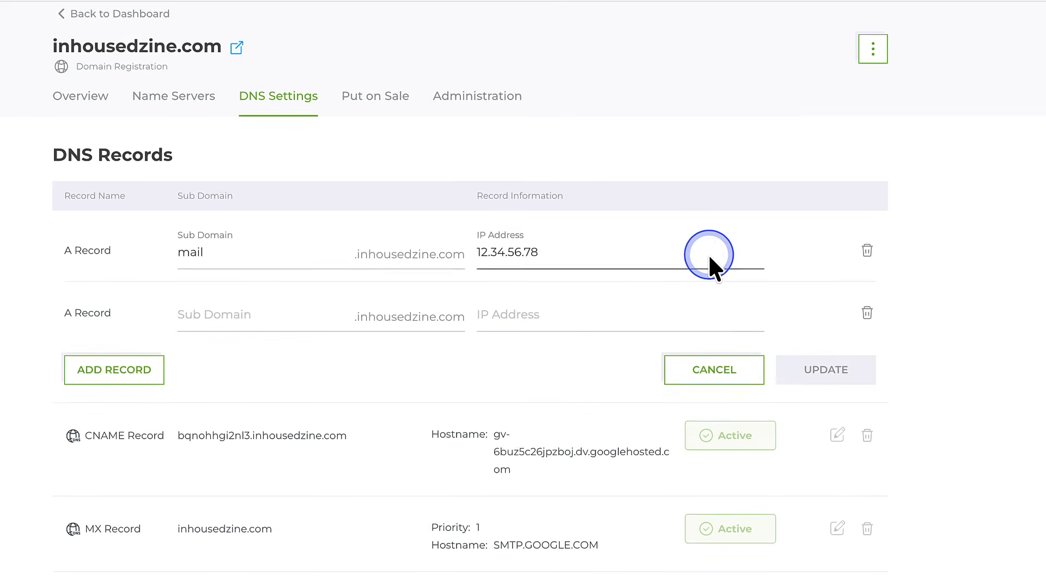
{"action": "scroll", "coordinate": [710, 259], "scroll_direction": "down", "scroll_amount": 3}
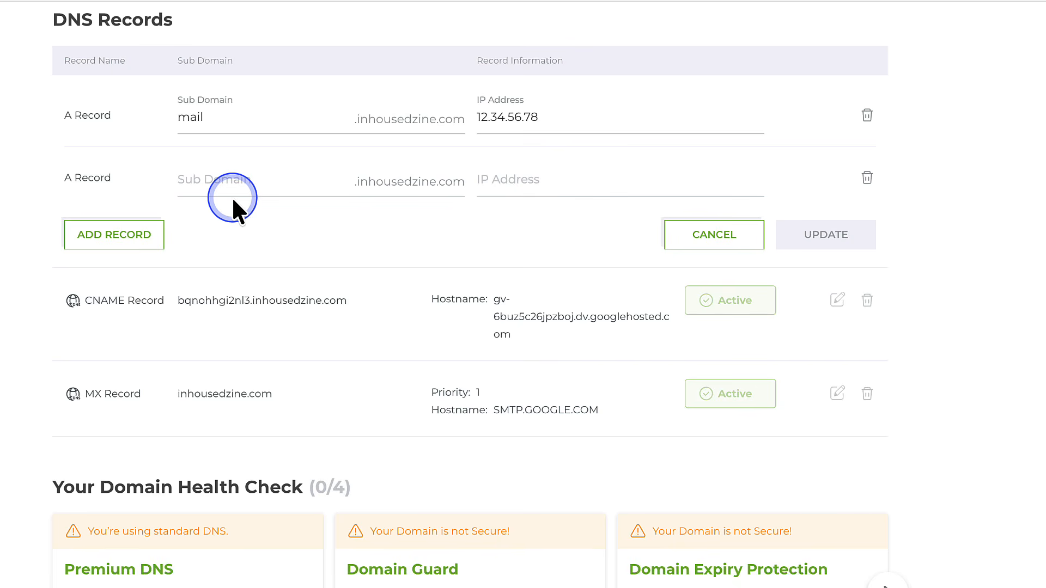
{"action": "left_click", "coordinate": [478, 179]}
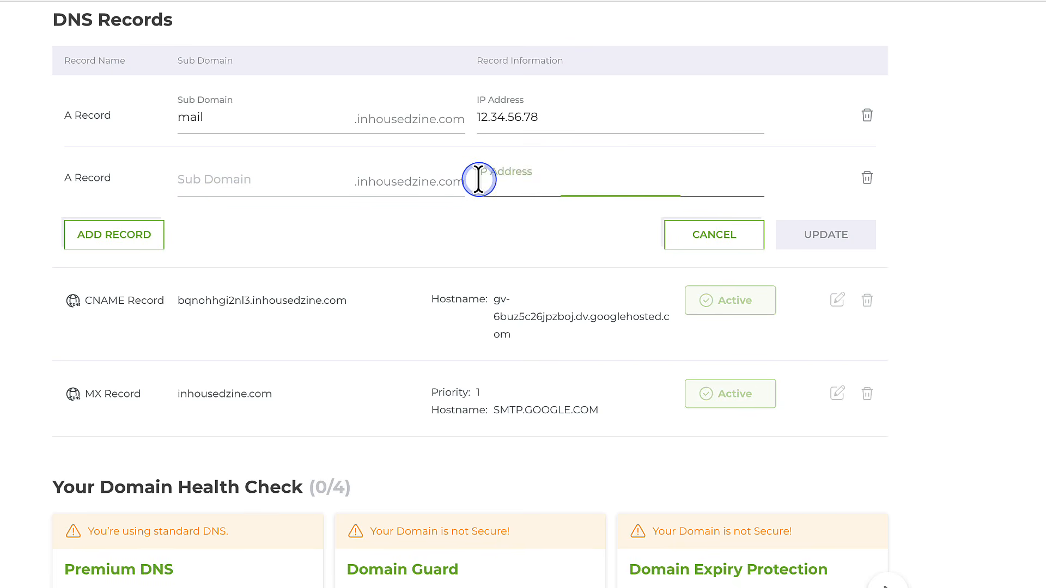
{"action": "type", "text": "192.0.78.24"}
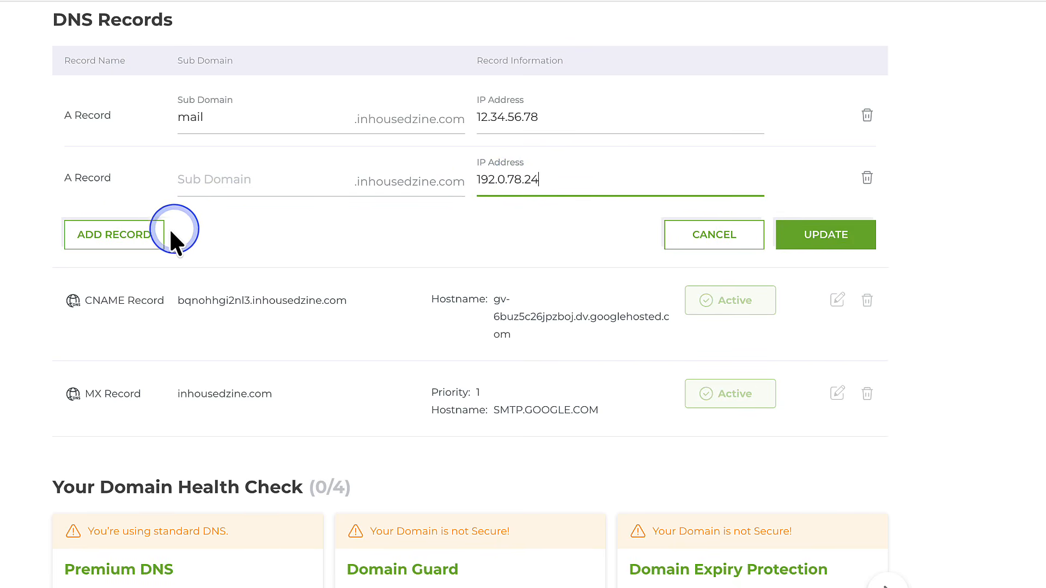
{"action": "left_click", "coordinate": [107, 234]}
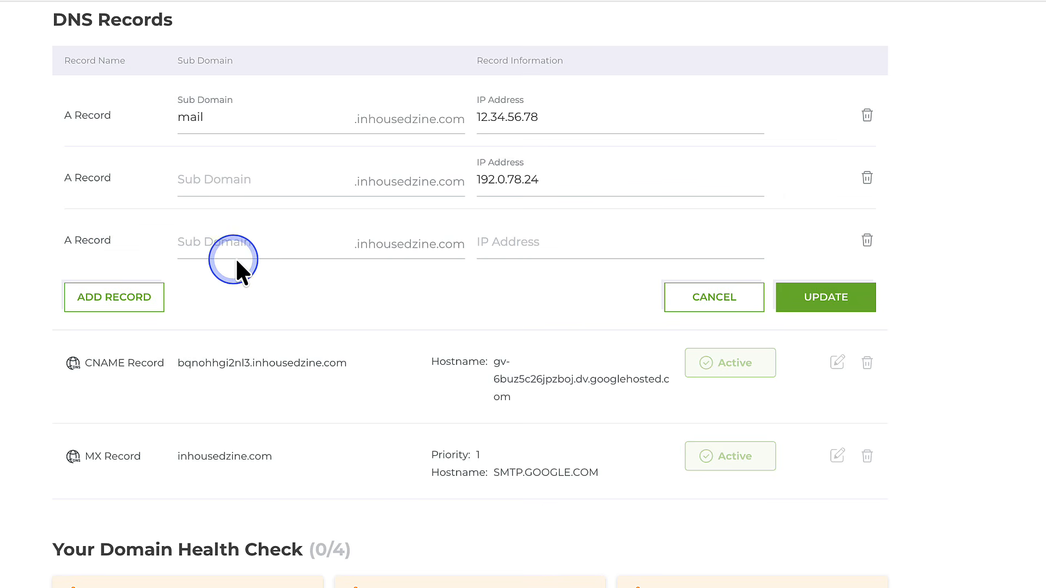
{"action": "left_click", "coordinate": [484, 242]}
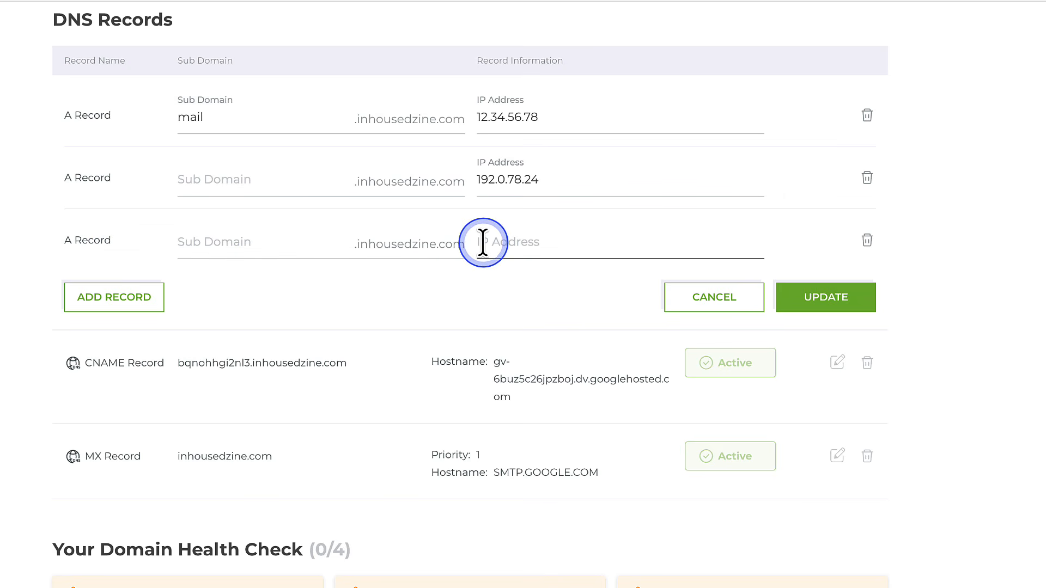
{"action": "type", "text": "192.0.78.25"}
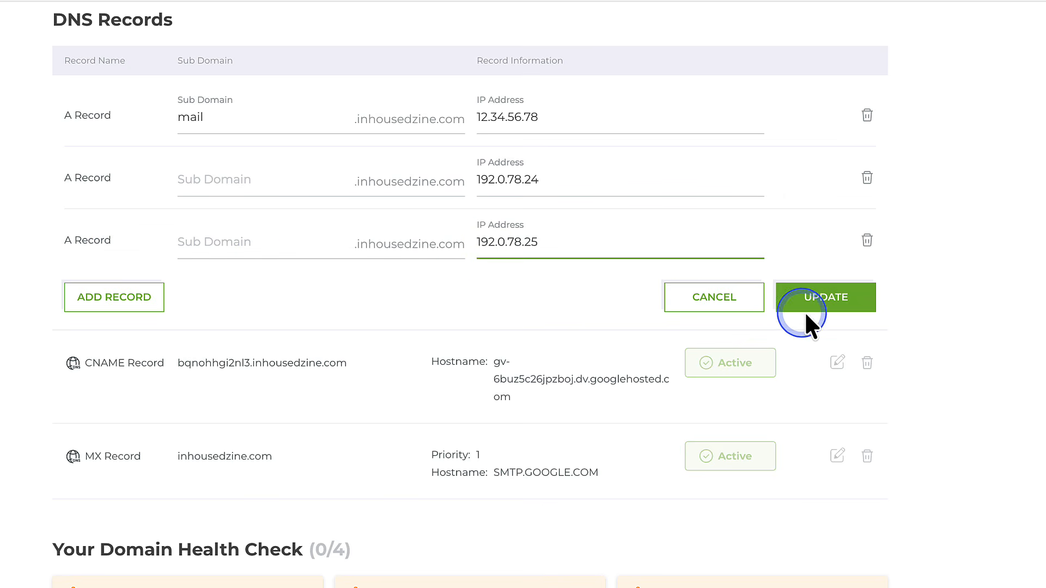
{"action": "left_click", "coordinate": [820, 302]}
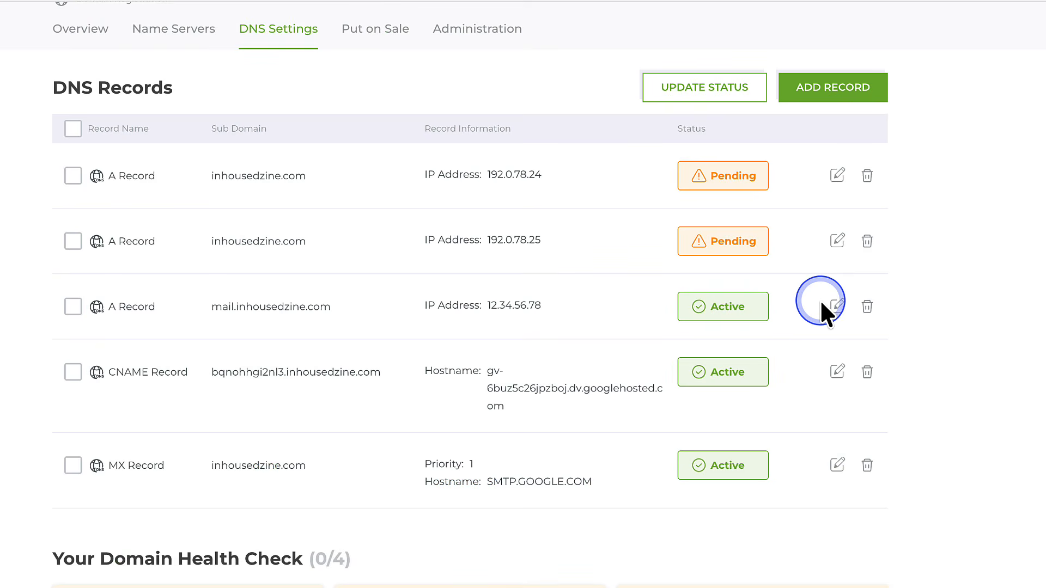
- Add and save a CNAME record with sub domain www and hostname inhousedzine.com
{"action": "left_click", "coordinate": [829, 88]}
{"action": "left_click", "coordinate": [401, 179]}
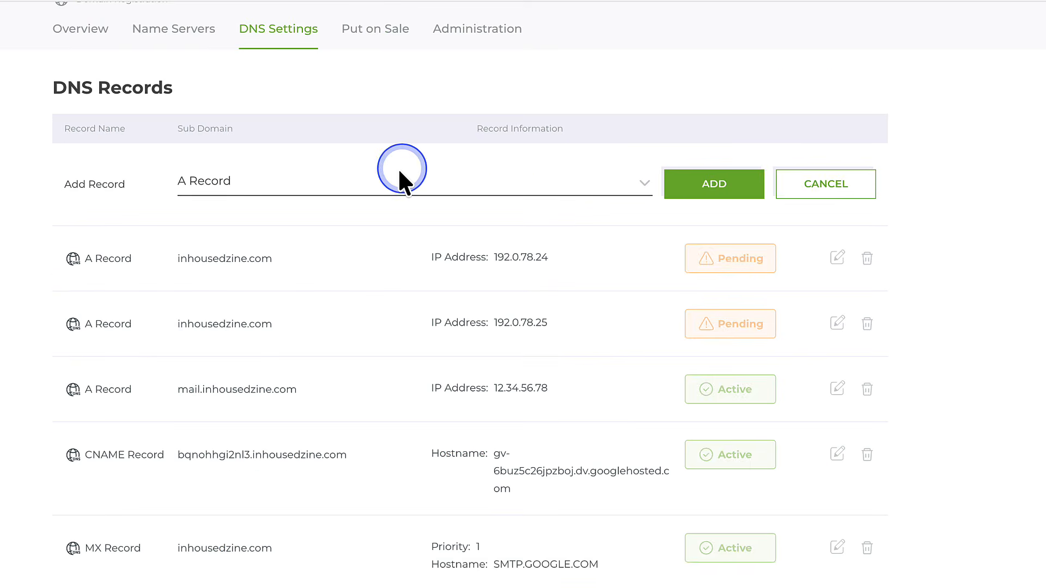
{"action": "left_click", "coordinate": [319, 238]}
{"action": "left_click", "coordinate": [671, 192]}
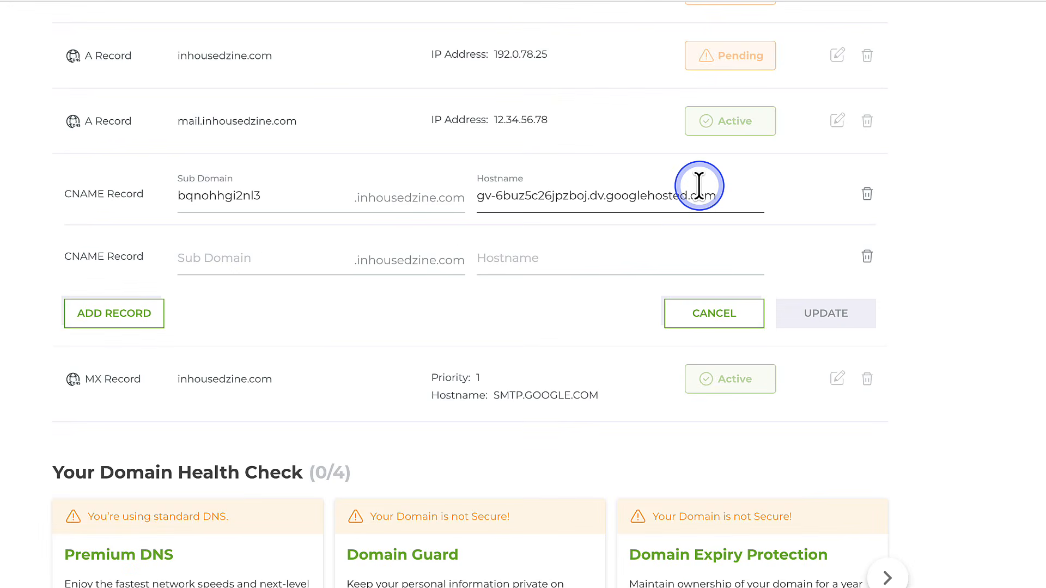
{"action": "left_click", "coordinate": [179, 260]}
{"action": "type", "text": "www"}
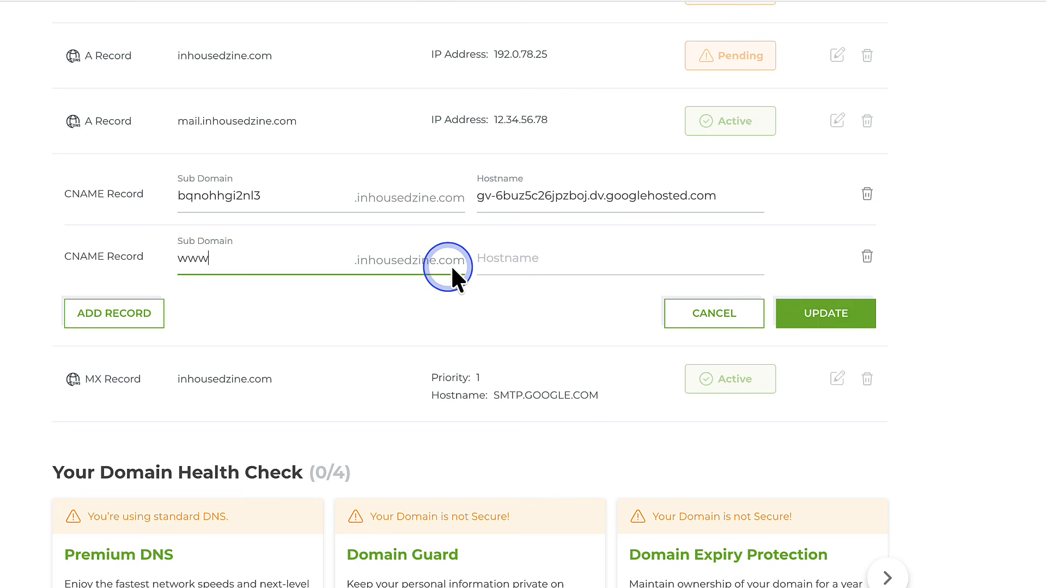
{"action": "left_click", "coordinate": [478, 260]}
{"action": "type", "text": "inhousedzine.com"}
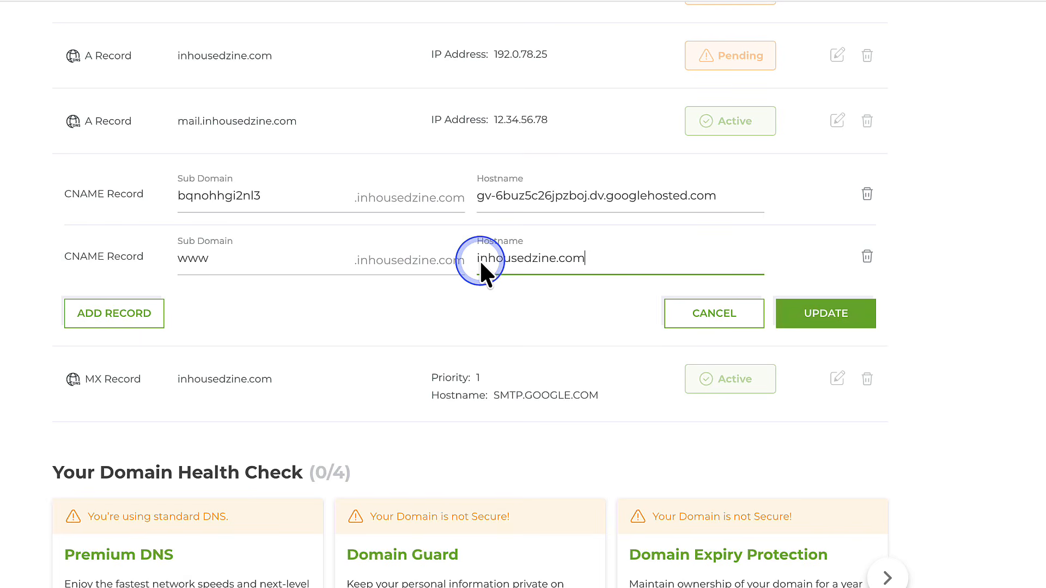
{"action": "left_click", "coordinate": [817, 313]}
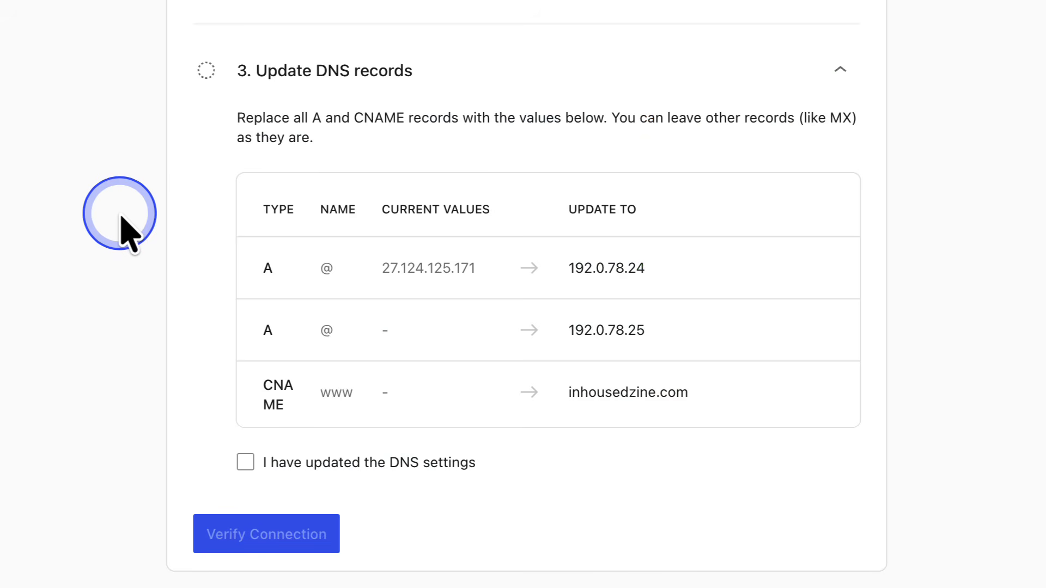
- Confirm the DNS settings are updated and verify the inhousedzine.com connection
{"action": "left_click", "coordinate": [245, 463]}
{"action": "left_click", "coordinate": [253, 537]}
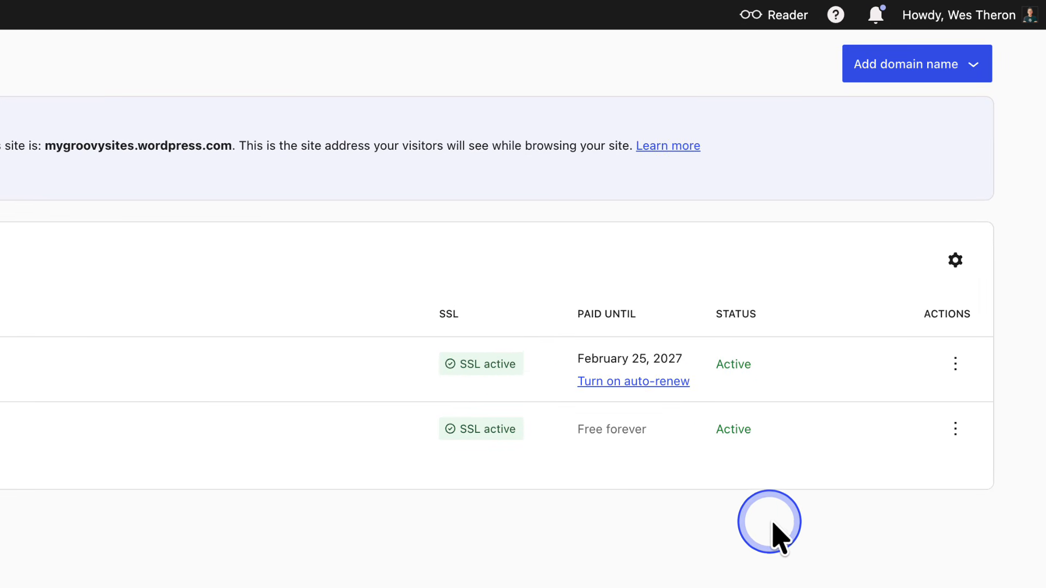
- Set inhousedzine.com as primary address, replacing mygroovysites.wordpress.com
{"action": "left_click", "coordinate": [955, 364]}
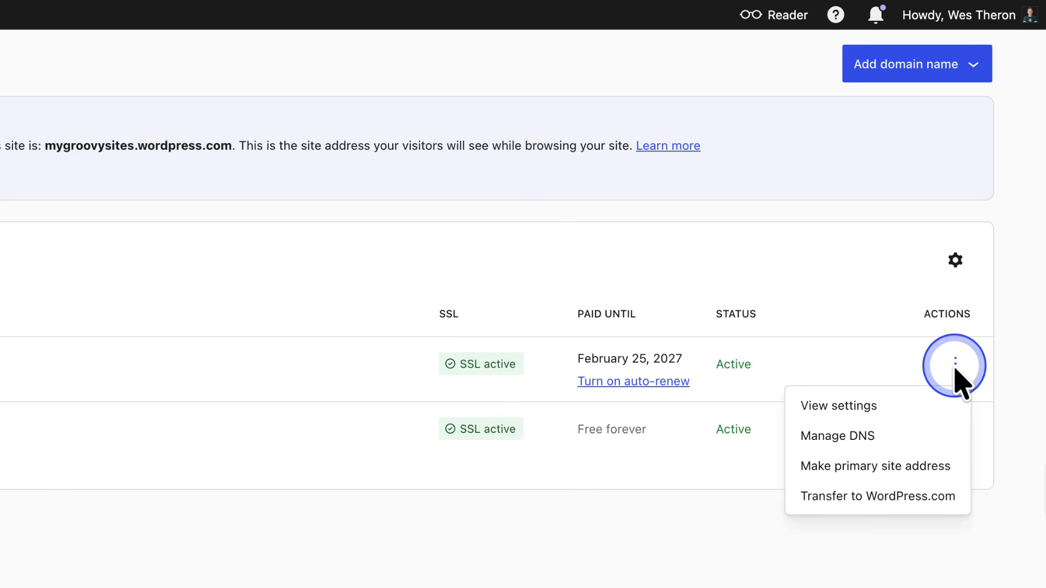
{"action": "left_click", "coordinate": [942, 466]}
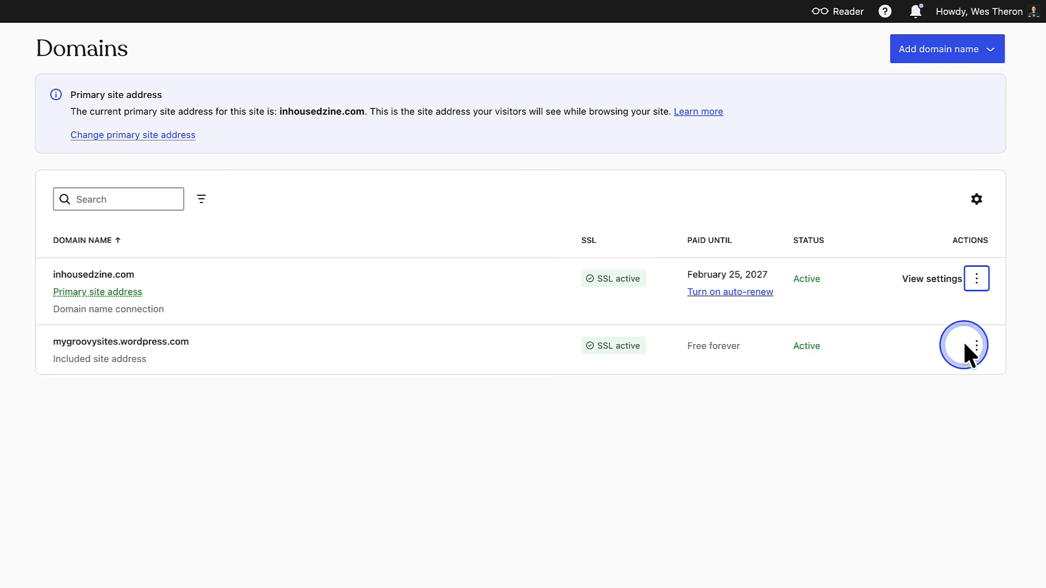
- Add a domain via 'Use a domain name I own' and continue to the transfer-or-connect choice
{"action": "left_click", "coordinate": [956, 55]}
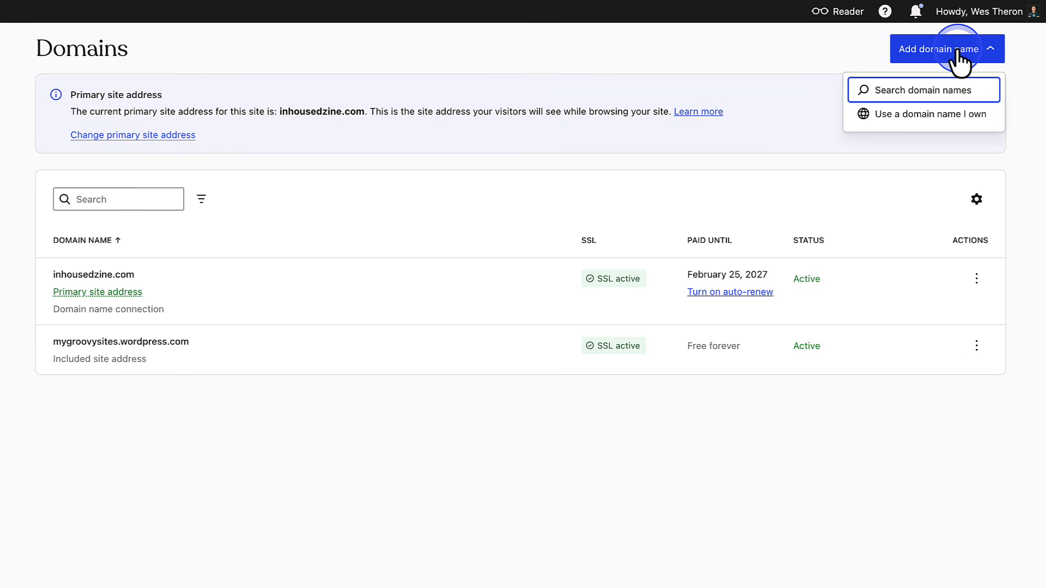
{"action": "left_click", "coordinate": [937, 114]}
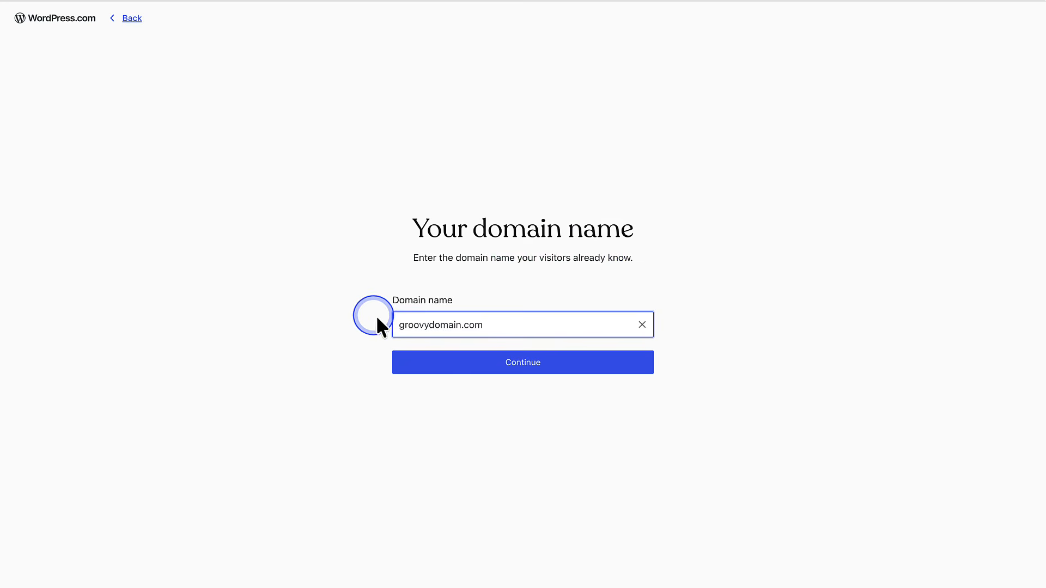
{"action": "left_click", "coordinate": [499, 361]}
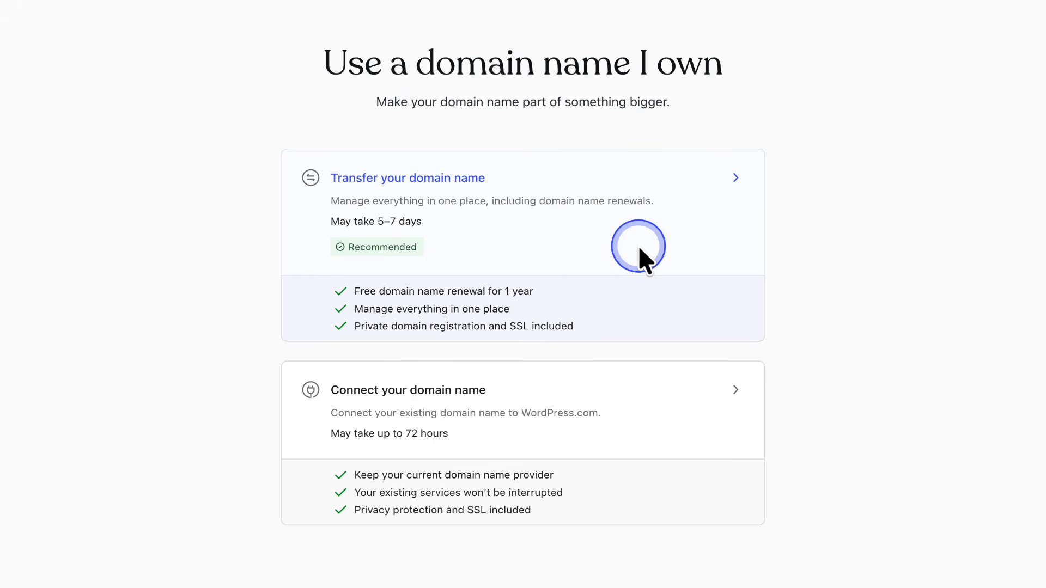